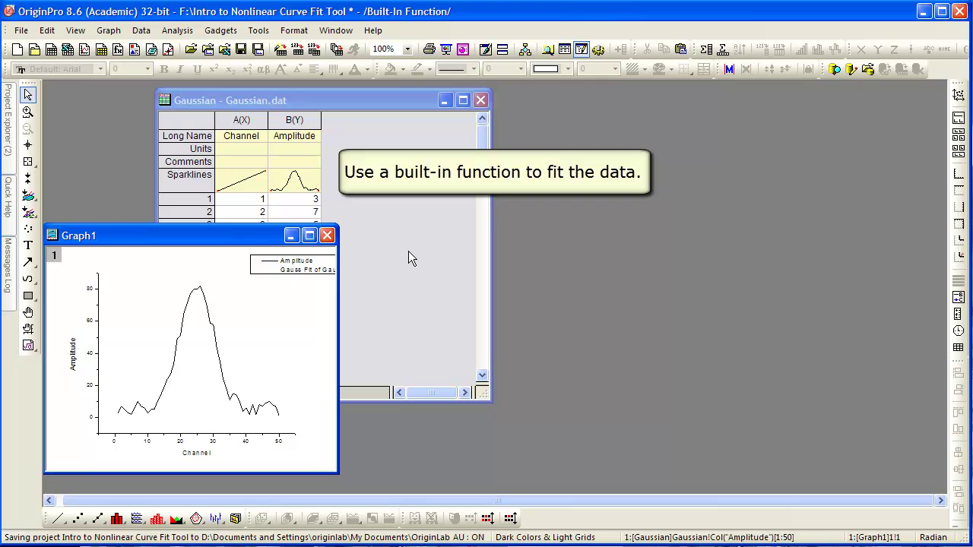
# Start a Gauss nonlinear fit and view its starting parameters (xc 26, w 8.66585, A 976.41667).
pyautogui.click(177, 31)
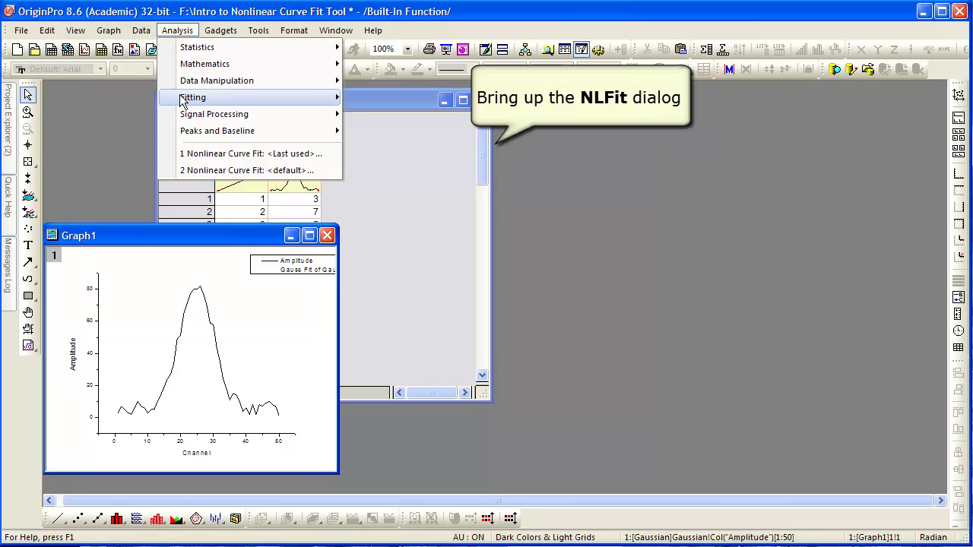
pyautogui.moveTo(190, 97)
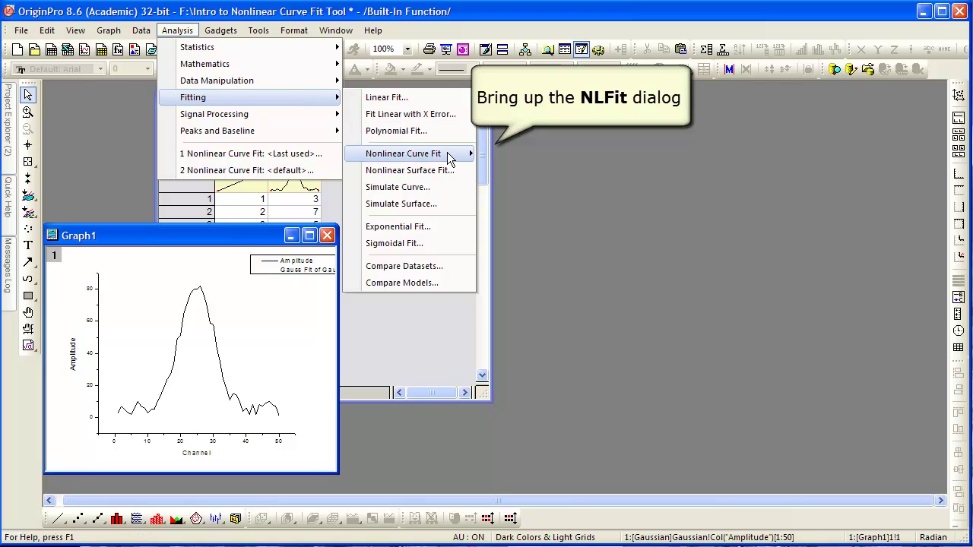
pyautogui.moveTo(469, 155)
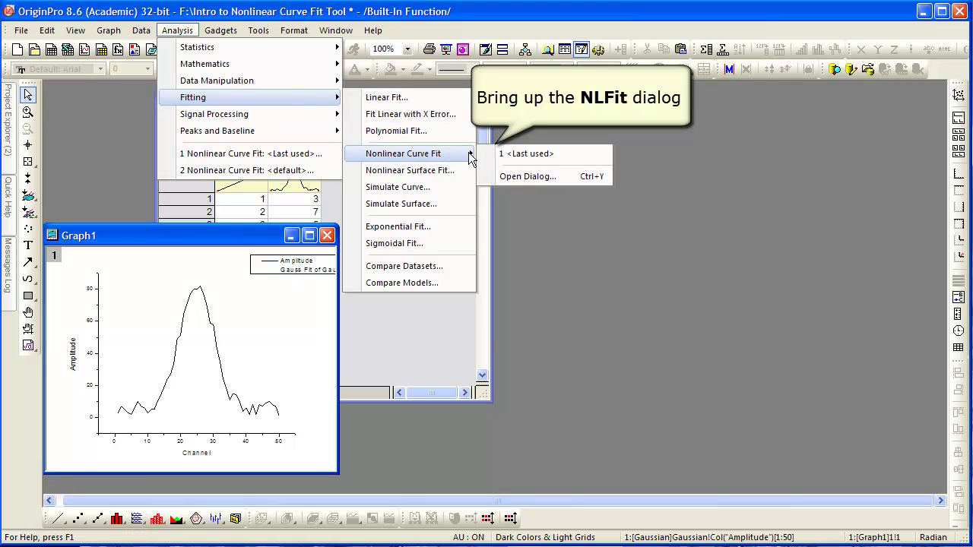
pyautogui.click(558, 176)
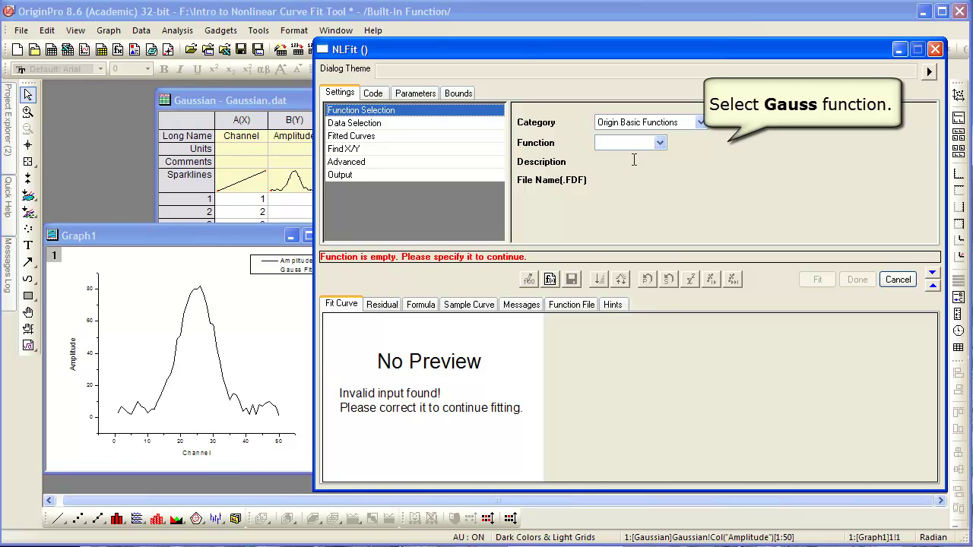
pyautogui.click(659, 142)
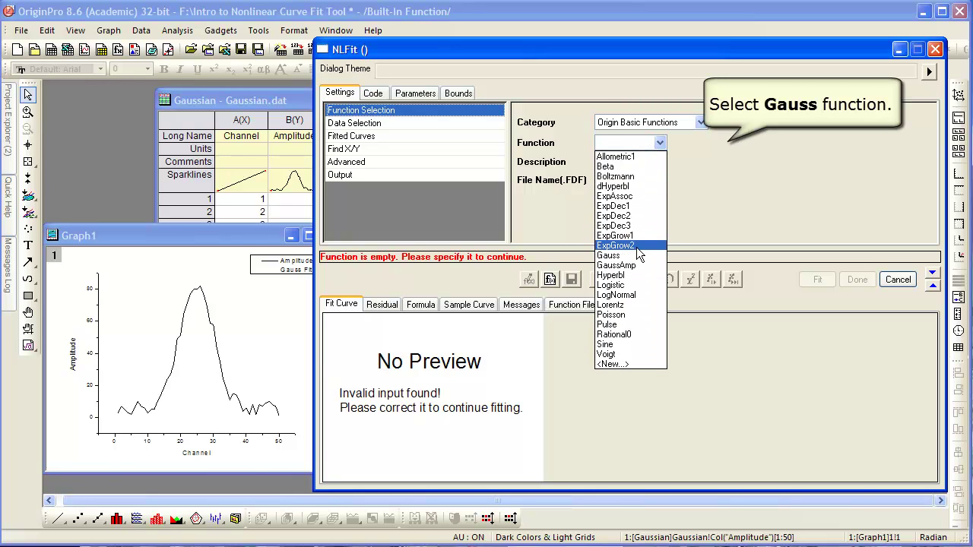
pyautogui.click(635, 255)
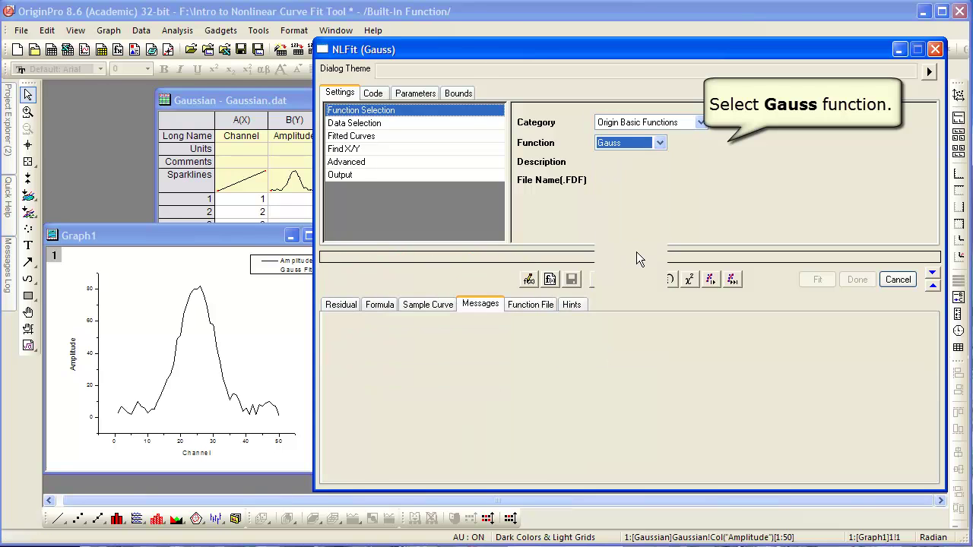
pyautogui.click(415, 93)
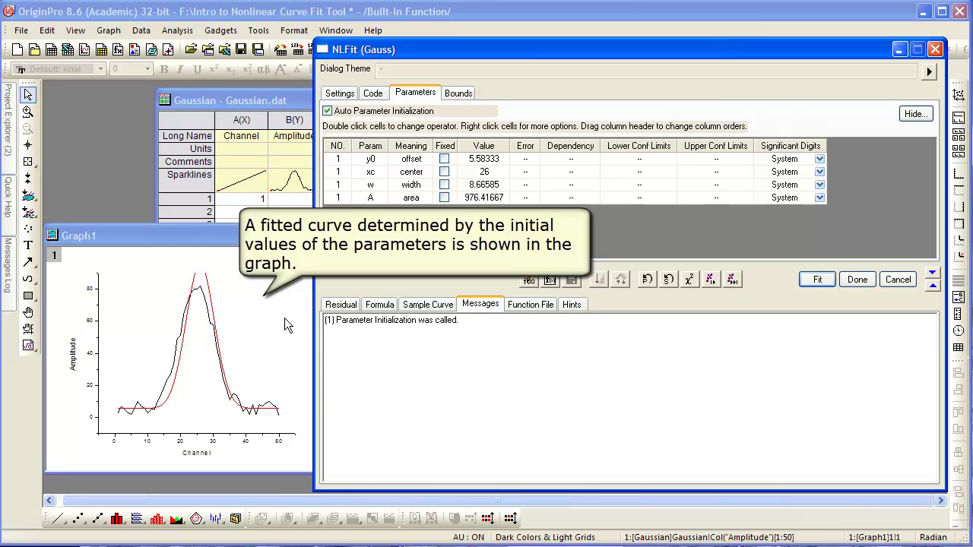
# Preview the residuals, then iterate the Gauss fit to convergence (xc 24.9069, w 10.16969, R^2 0.98966).
pyautogui.click(342, 304)
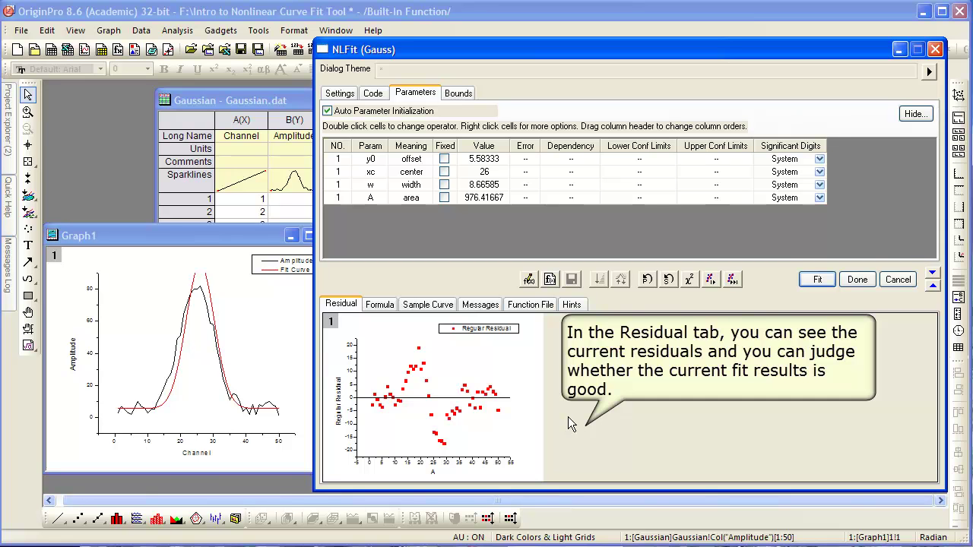
pyautogui.click(737, 281)
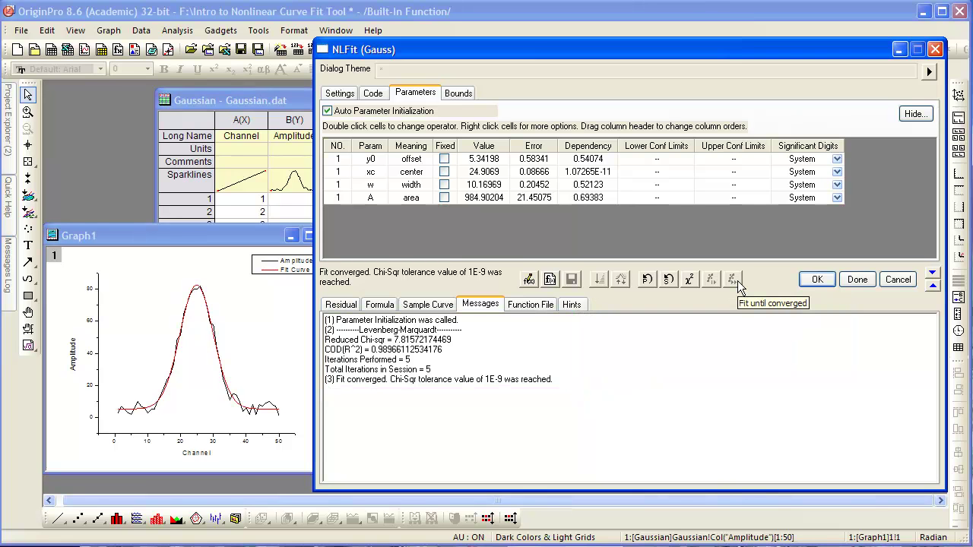
# Accept the fit, place the enlarged results table beside the peak, and show the FitNL1 report.
pyautogui.click(801, 284)
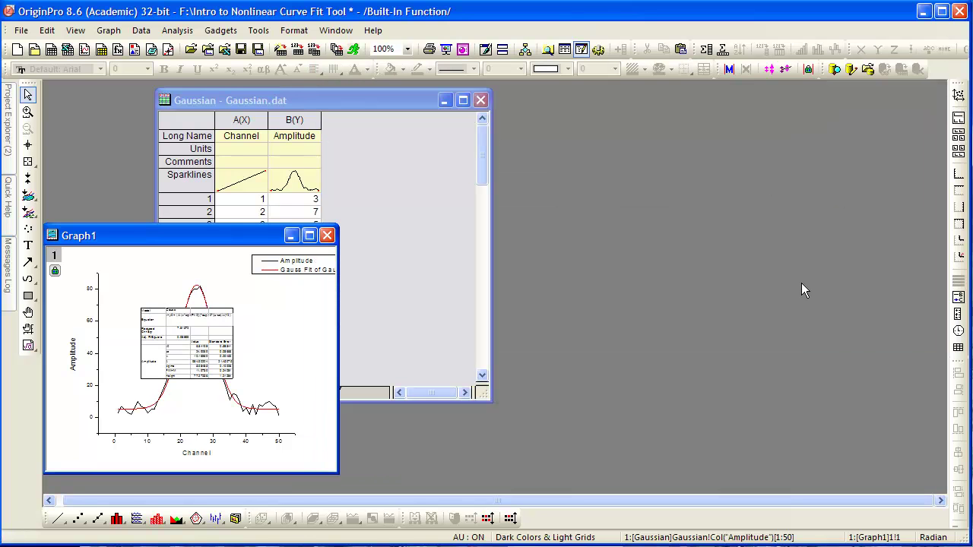
pyautogui.moveTo(193, 353); pyautogui.dragTo(269, 327)
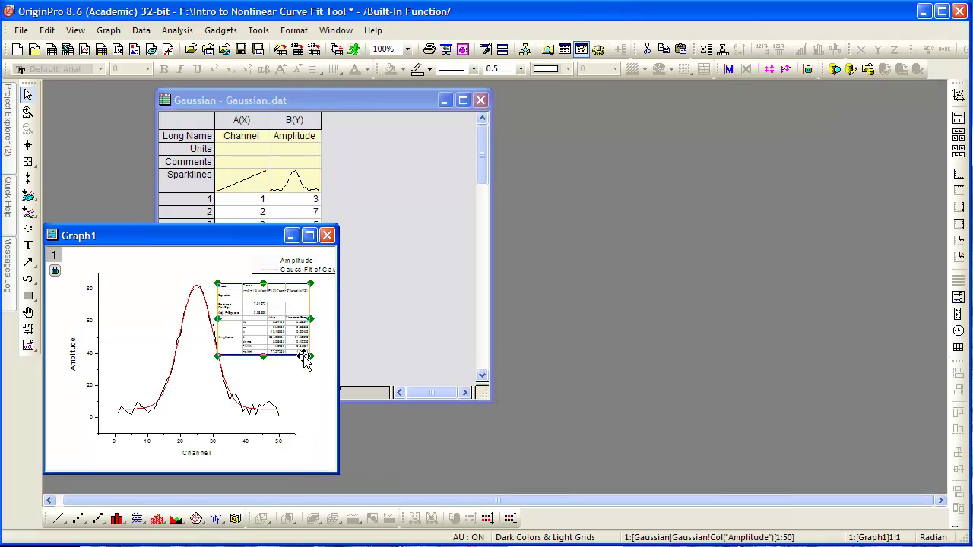
pyautogui.moveTo(304, 357); pyautogui.dragTo(321, 373)
pyautogui.click(327, 405)
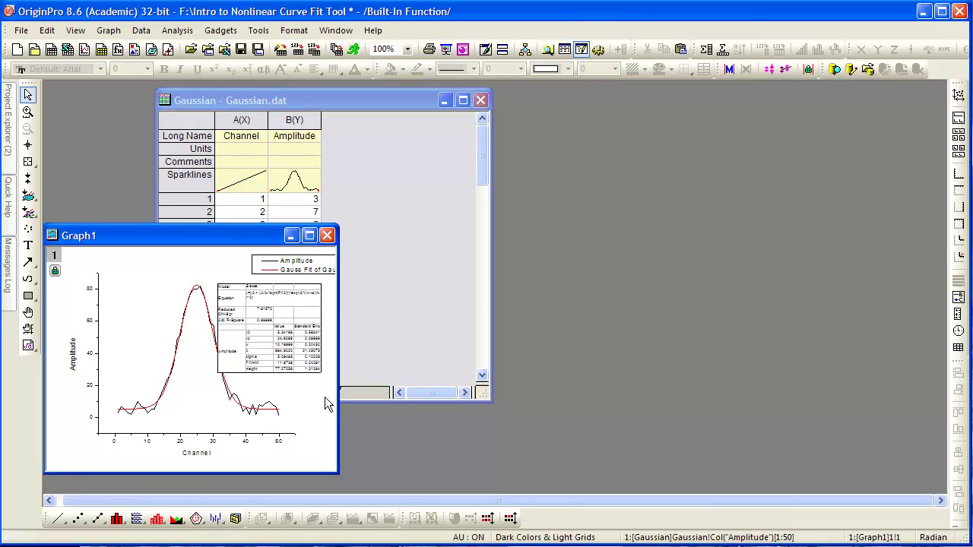
pyautogui.click(387, 319)
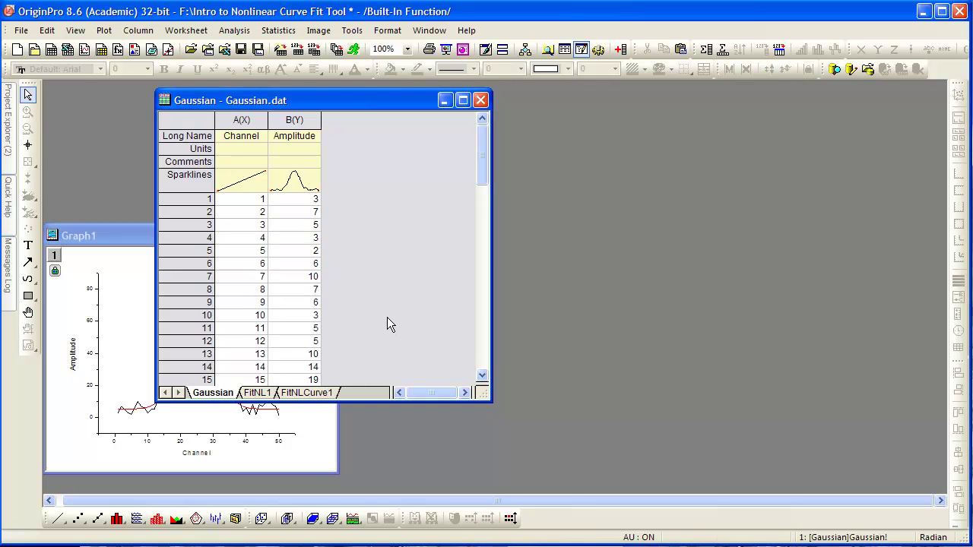
pyautogui.click(271, 390)
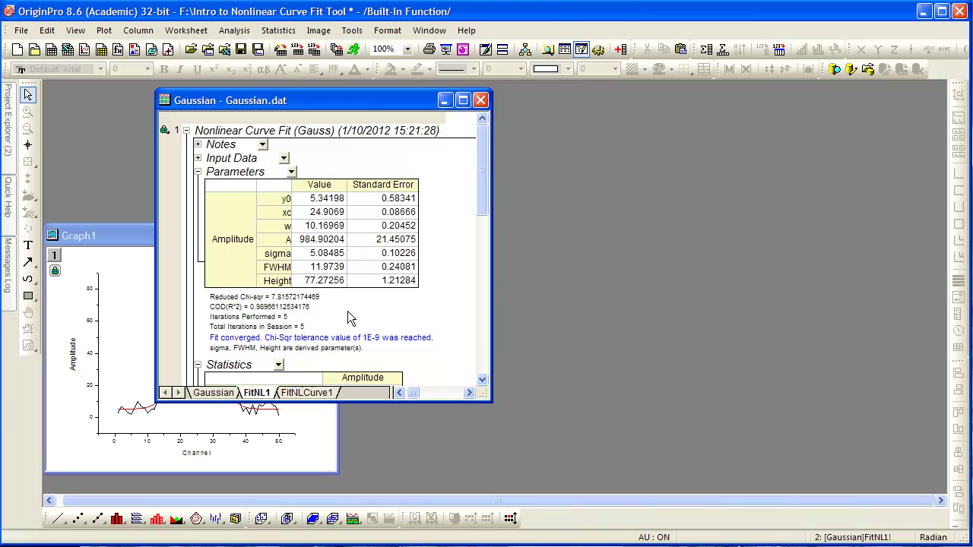
# Change the Gauss fit's parameters to fix xc at 25, then refit it to convergence.
pyautogui.click(127, 237)
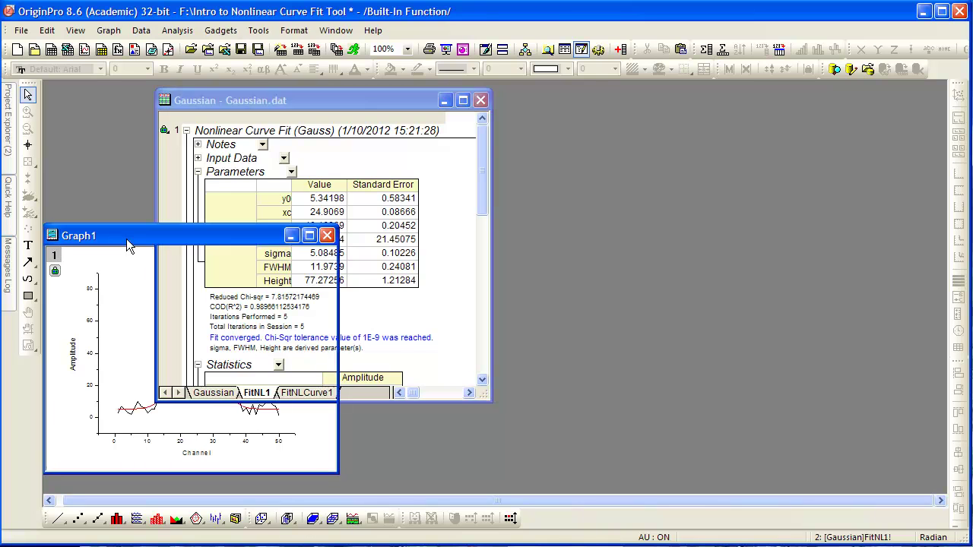
pyautogui.click(57, 272)
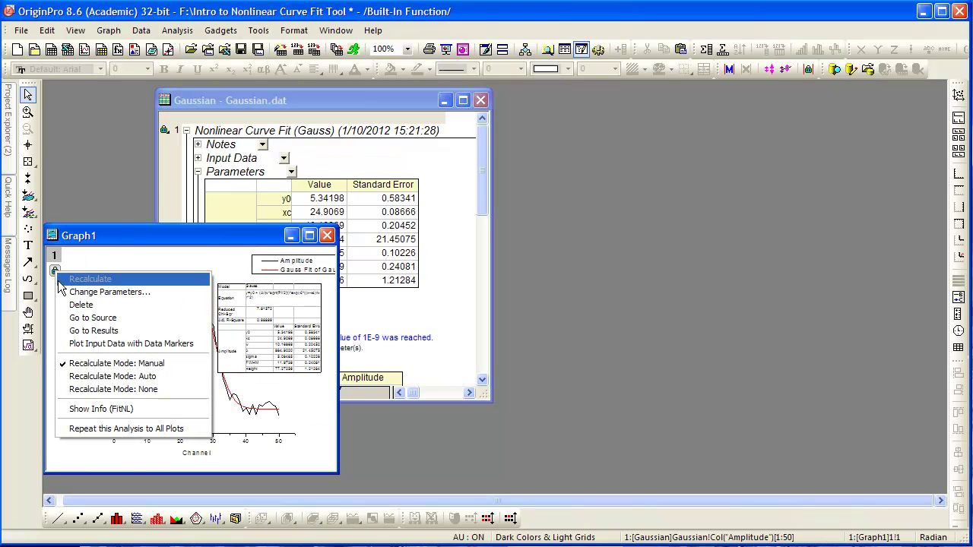
pyautogui.click(170, 291)
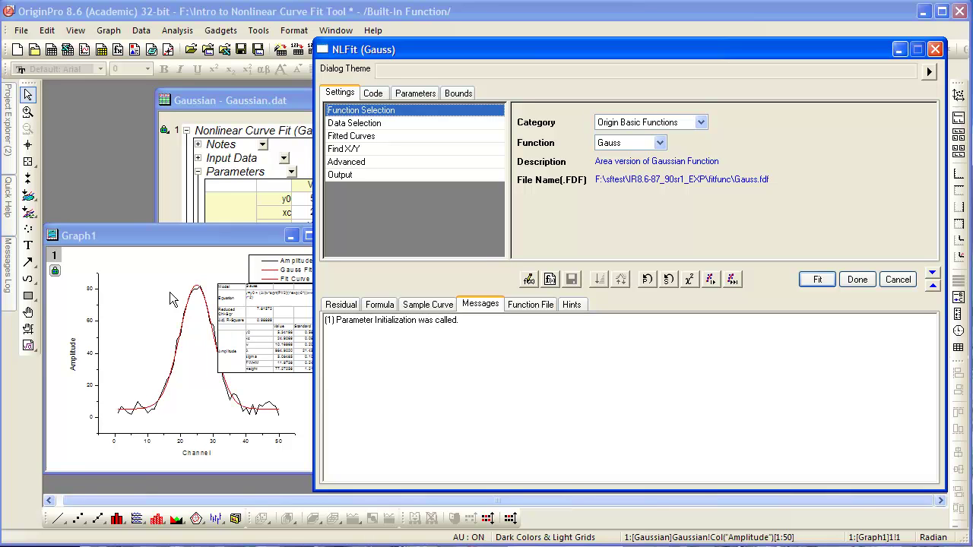
pyautogui.click(416, 93)
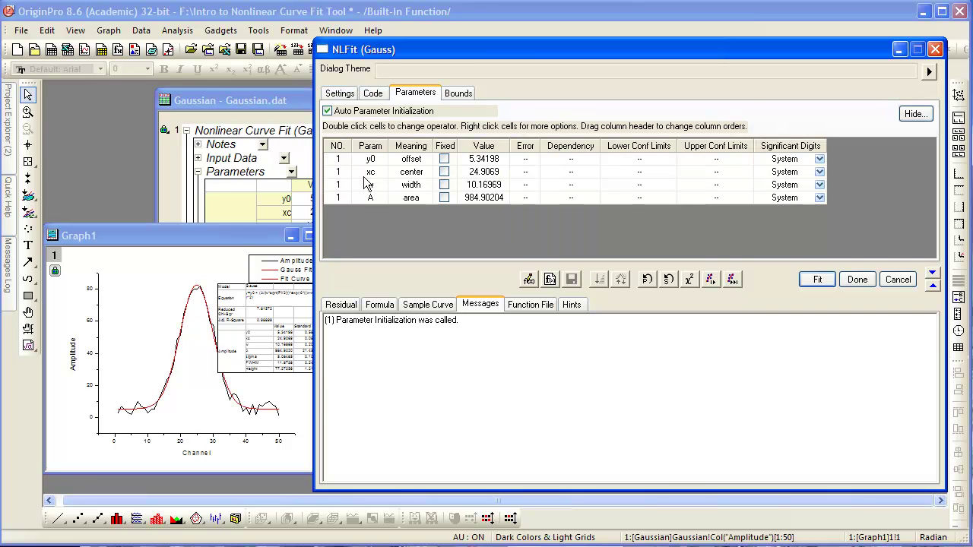
pyautogui.doubleClick(483, 172)
pyautogui.write('25')
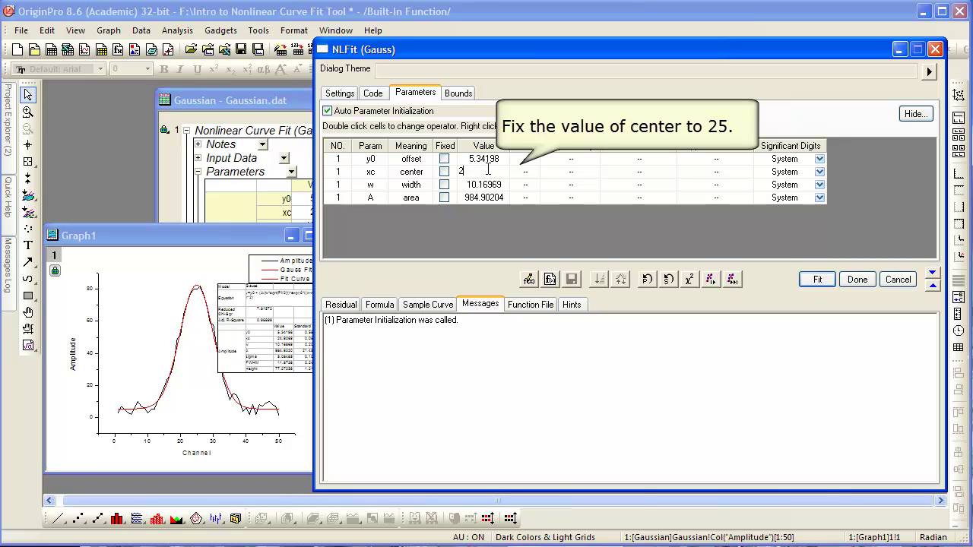
pyautogui.press('Return')
pyautogui.click(445, 172)
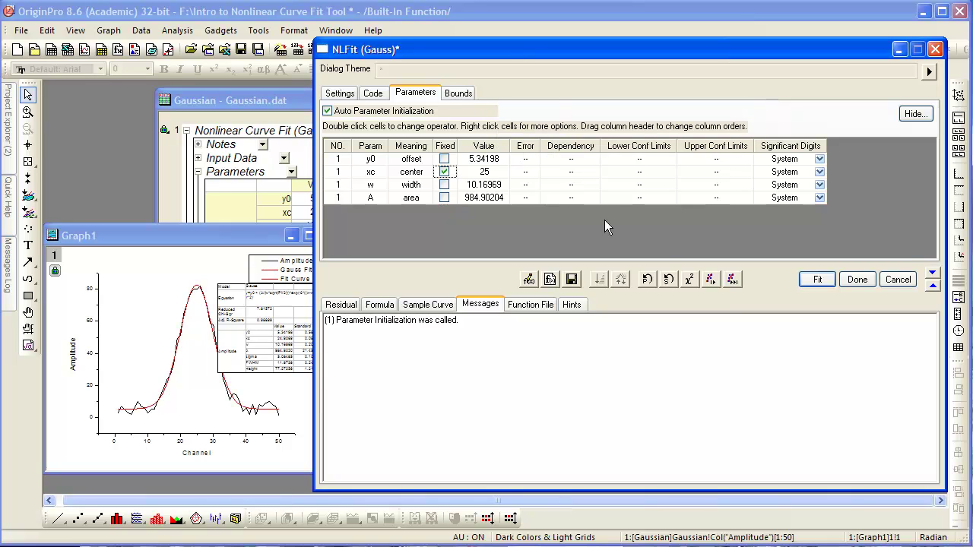
pyautogui.click(731, 279)
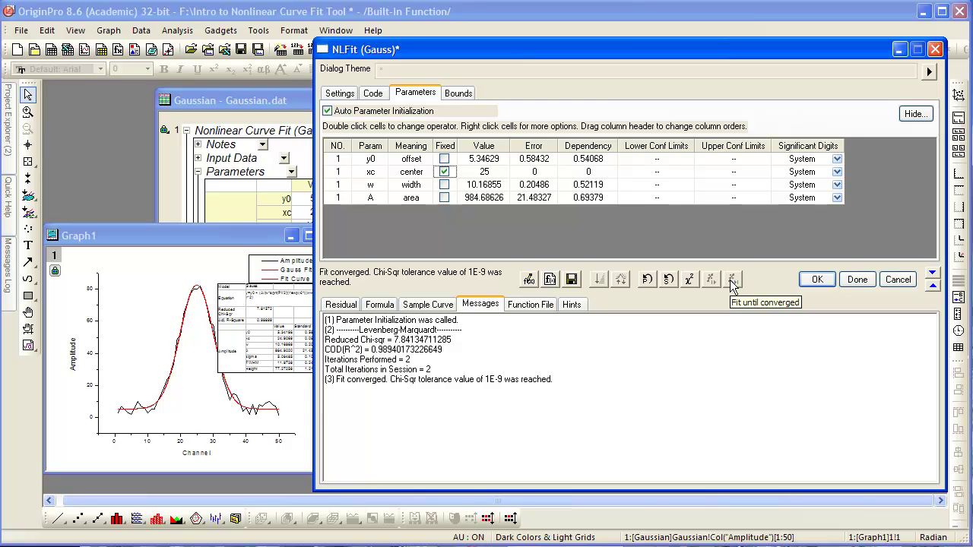
pyautogui.click(808, 281)
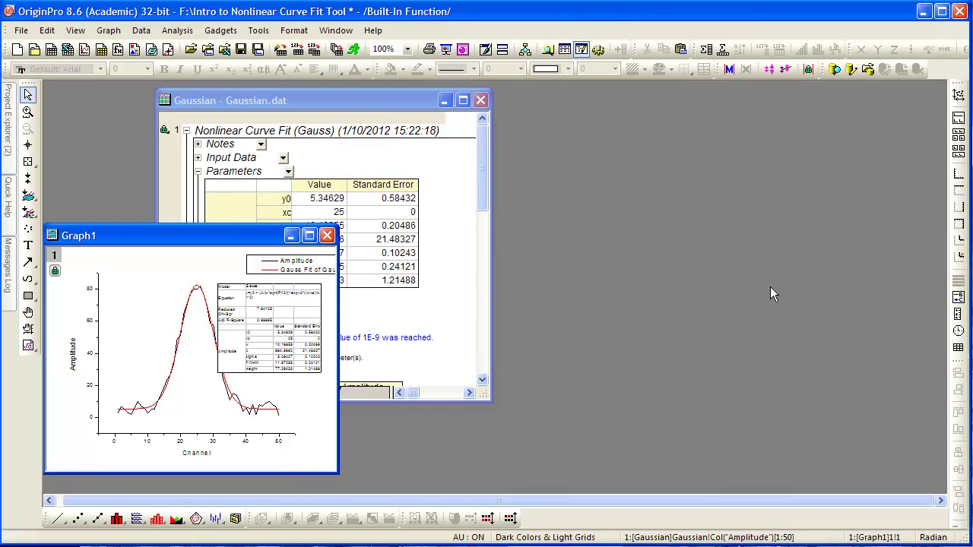
pyautogui.click(347, 103)
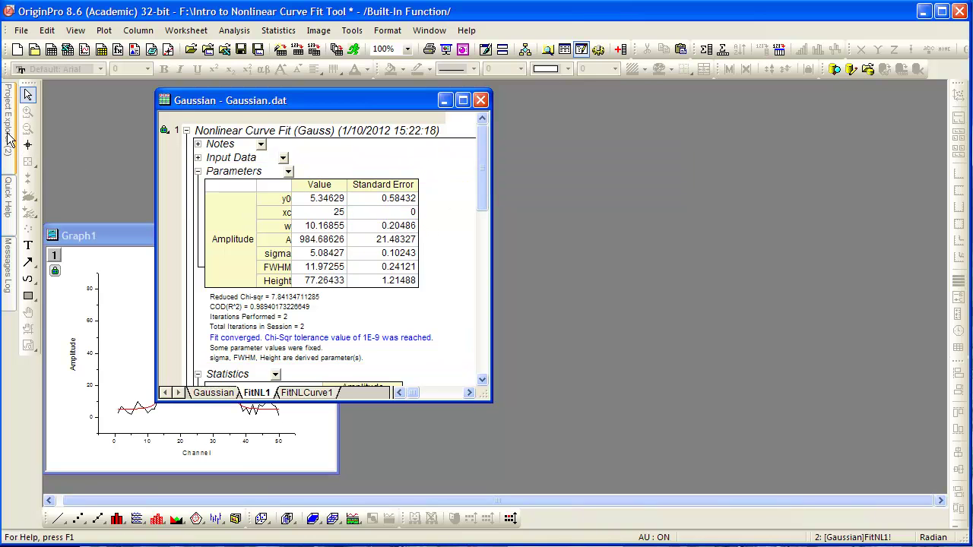
# Go to the User-Defined Function folder, activate Graph2, and bring up the Tools menu.
pyautogui.moveTo(10, 139)
pyautogui.click(82, 129)
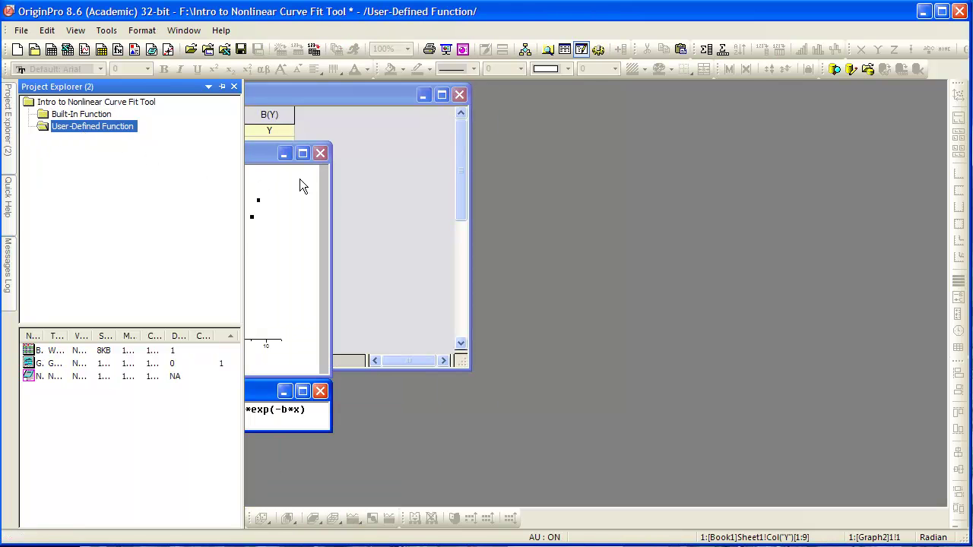
pyautogui.click(267, 165)
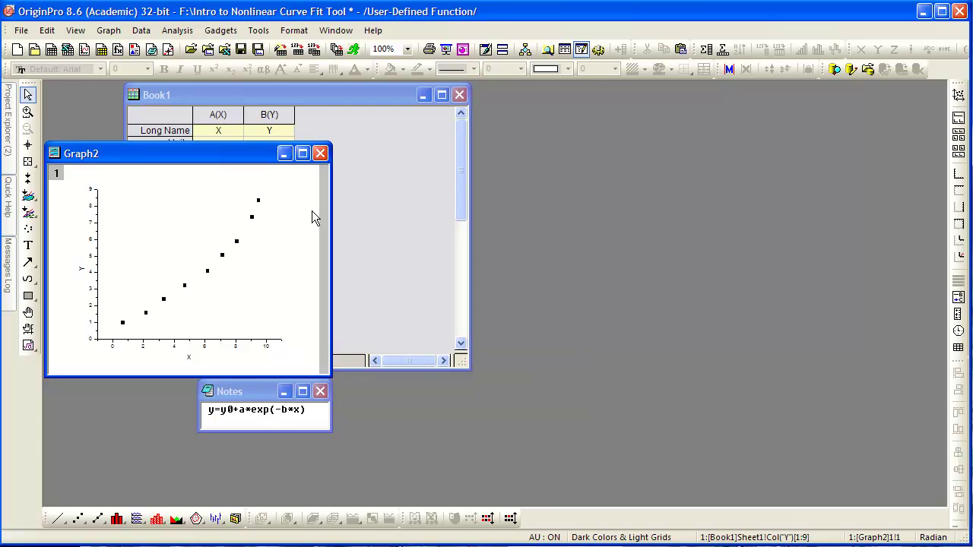
pyautogui.click(264, 29)
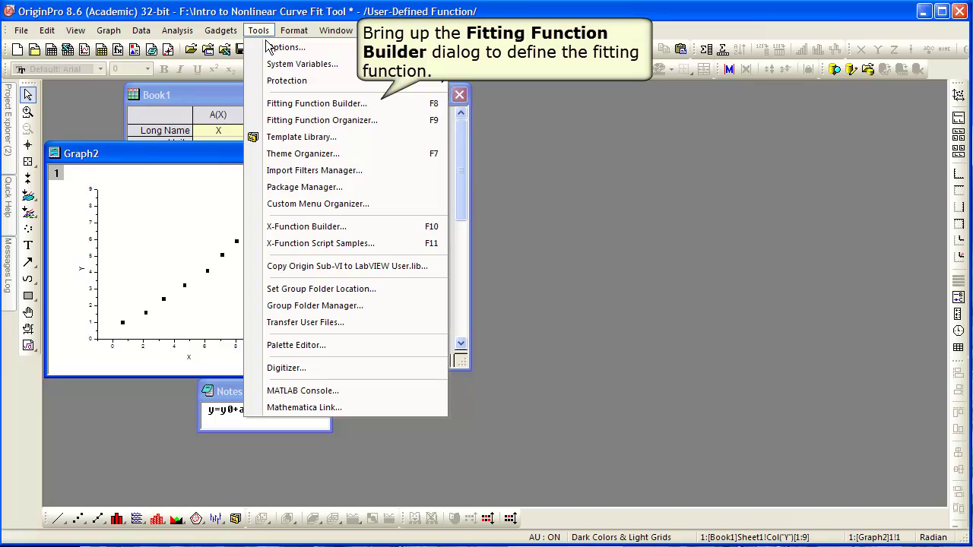
# Launch the Fitting Function Builder and name the new Expression function MyFunction.
pyautogui.click(271, 105)
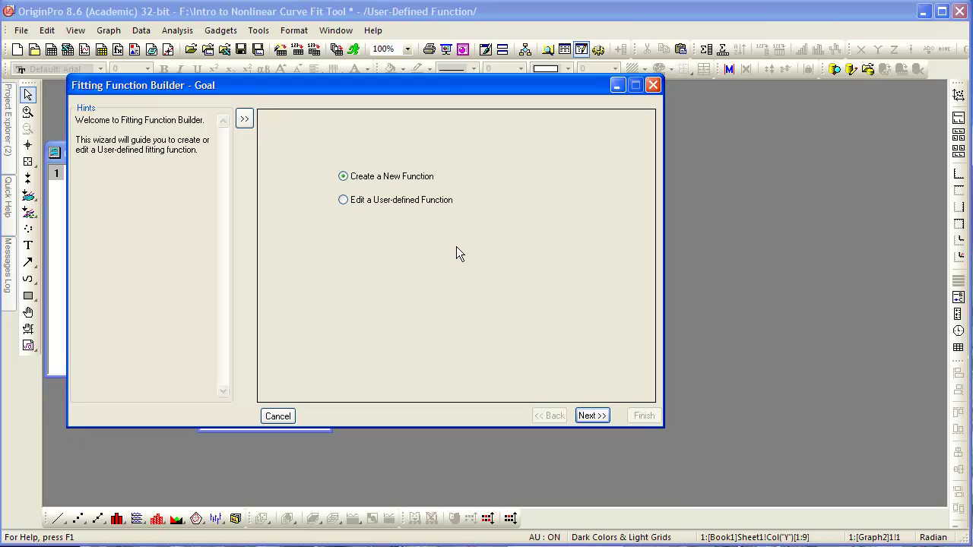
pyautogui.click(595, 416)
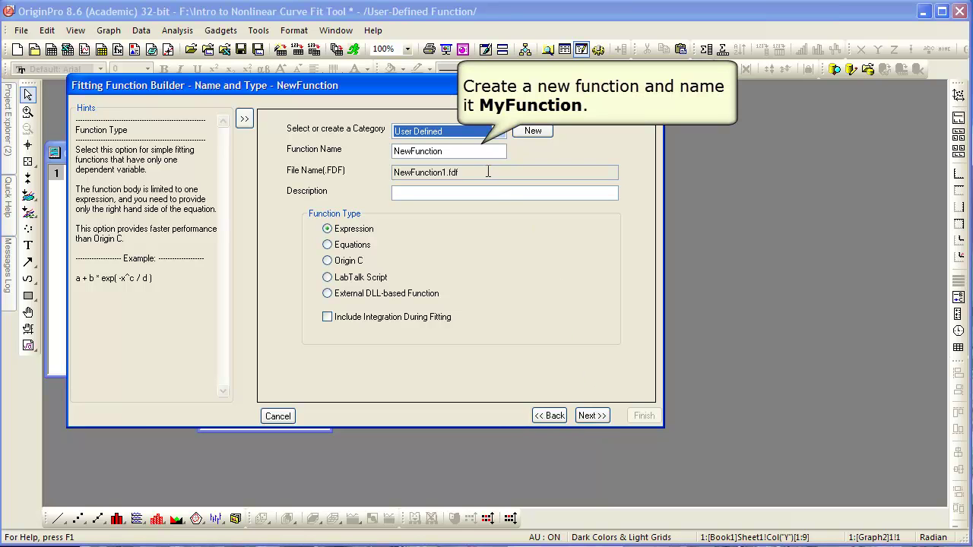
pyautogui.moveTo(461, 151); pyautogui.dragTo(375, 148)
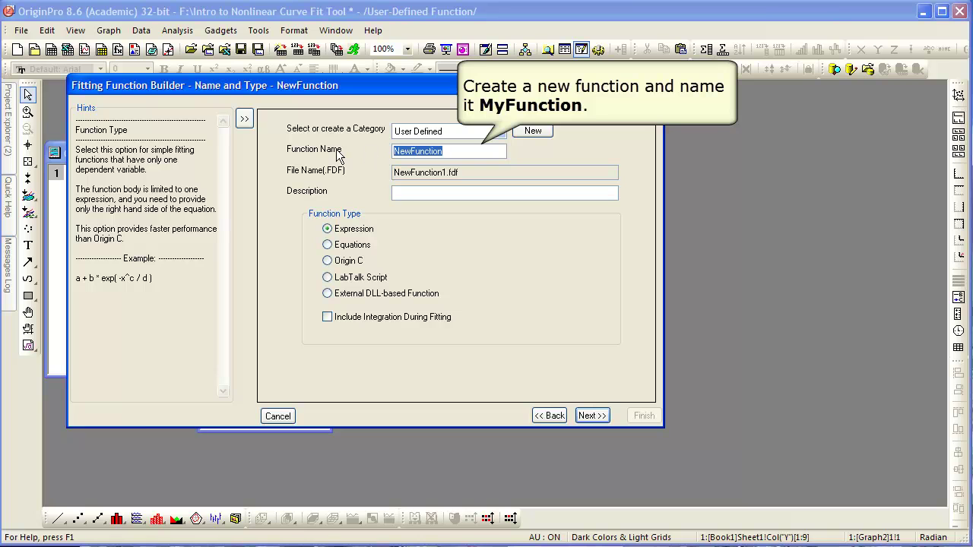
pyautogui.write('MyFunction')
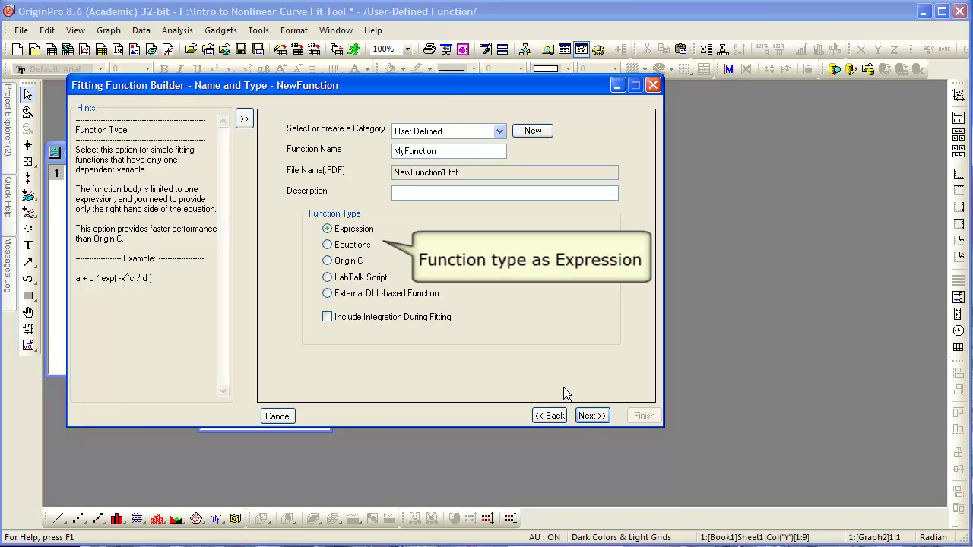
# Define parameters y0, a, b and set b's initial value to 0.1.
pyautogui.click(592, 416)
pyautogui.press('Tab')
pyautogui.press('Tab')
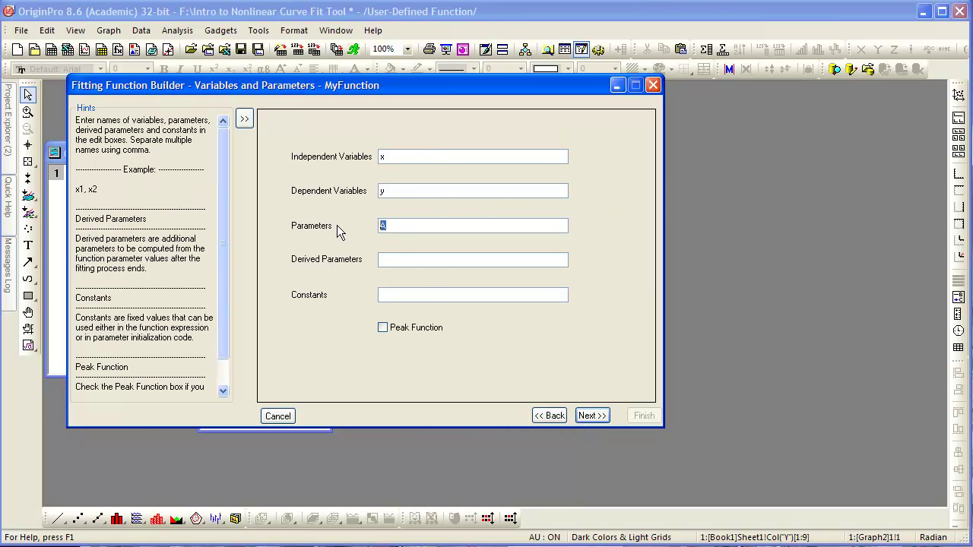
pyautogui.write('y')
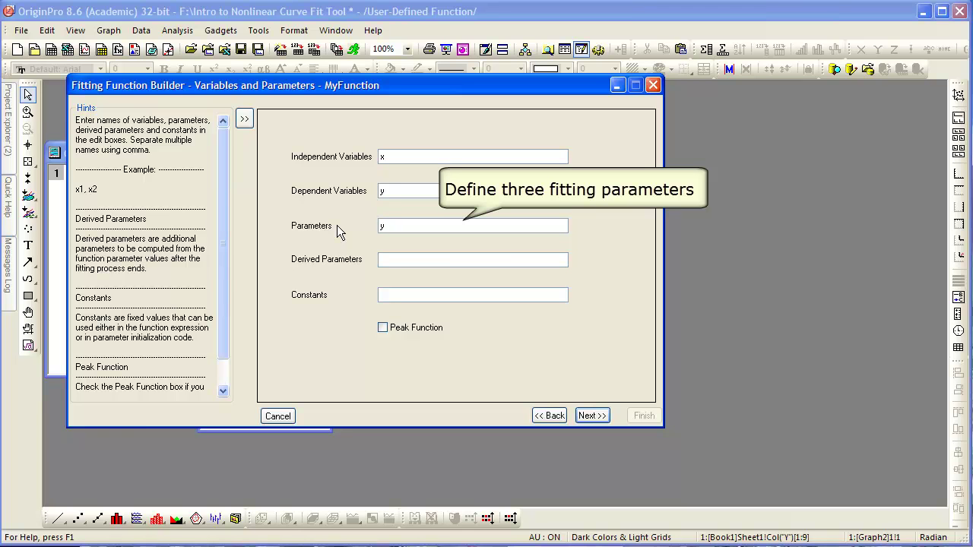
pyautogui.write('0,a,b')
pyautogui.click(591, 415)
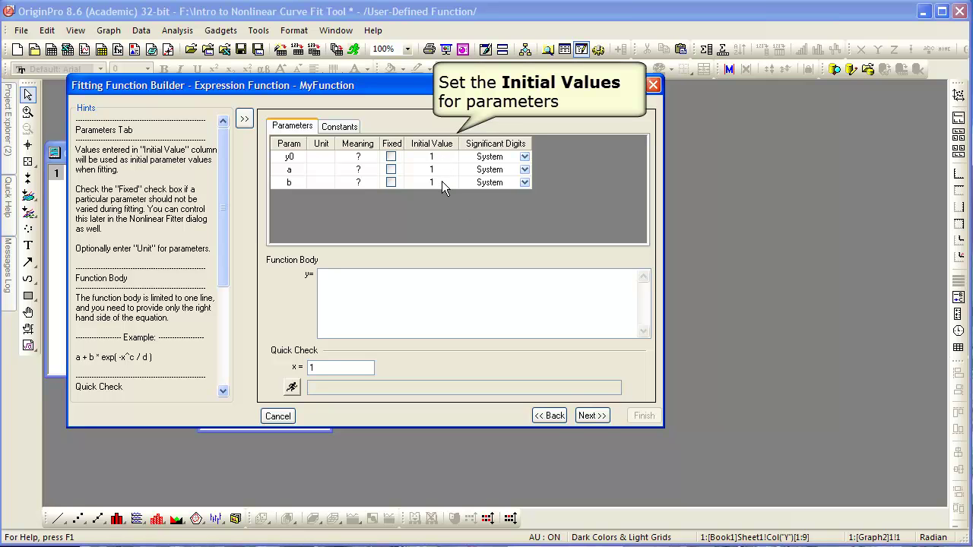
pyautogui.click(442, 181)
pyautogui.write('0.1')
pyautogui.click(450, 209)
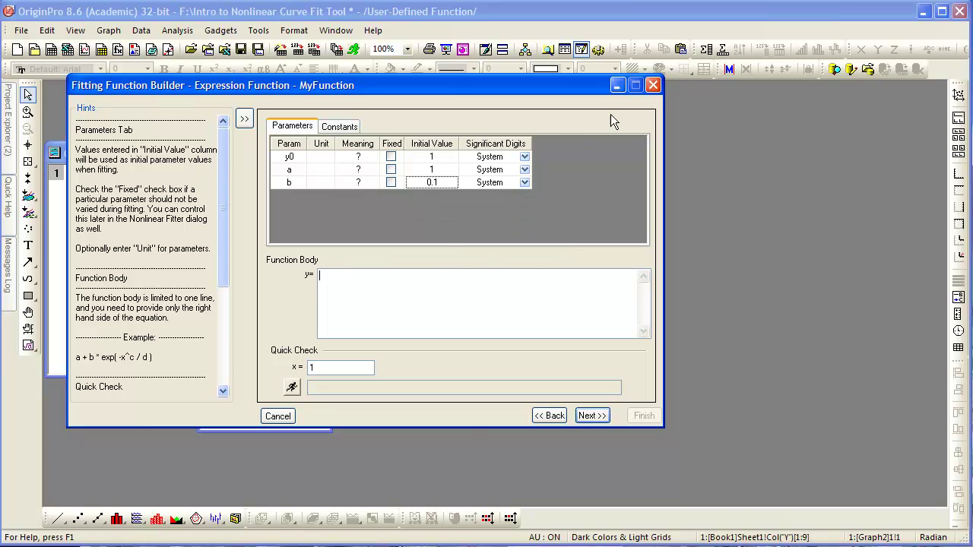
# Copy y0+a*exp(-b*x) from the Notes window into the Function Body.
pyautogui.click(617, 85)
pyautogui.click(264, 410)
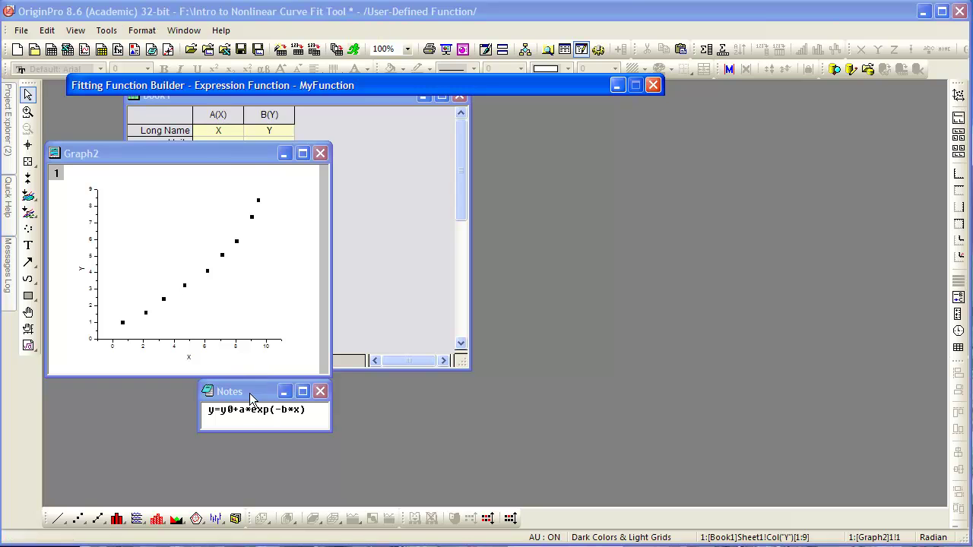
pyautogui.moveTo(221, 410); pyautogui.dragTo(305, 411)
pyautogui.hotkey('ctrl', 'c')
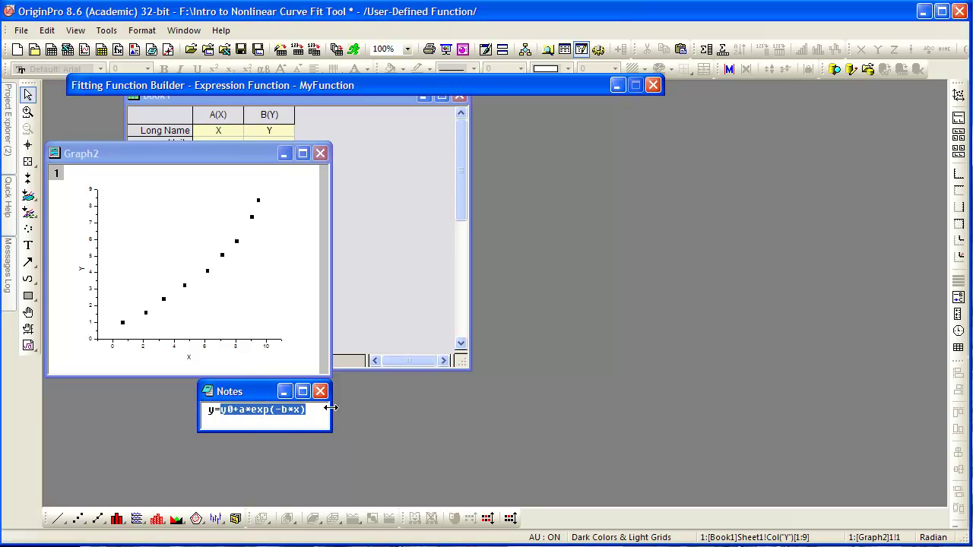
pyautogui.click(617, 85)
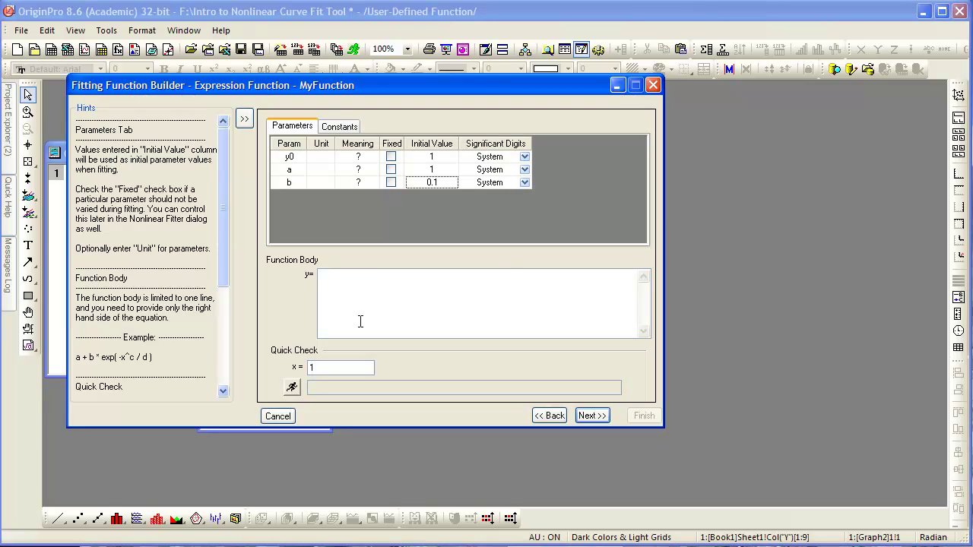
pyautogui.click(349, 293)
pyautogui.hotkey('ctrl', 'v')
# Quick-check the function at x=0.8 (y=1.9231163463866) and finish saving it.
pyautogui.click(289, 393)
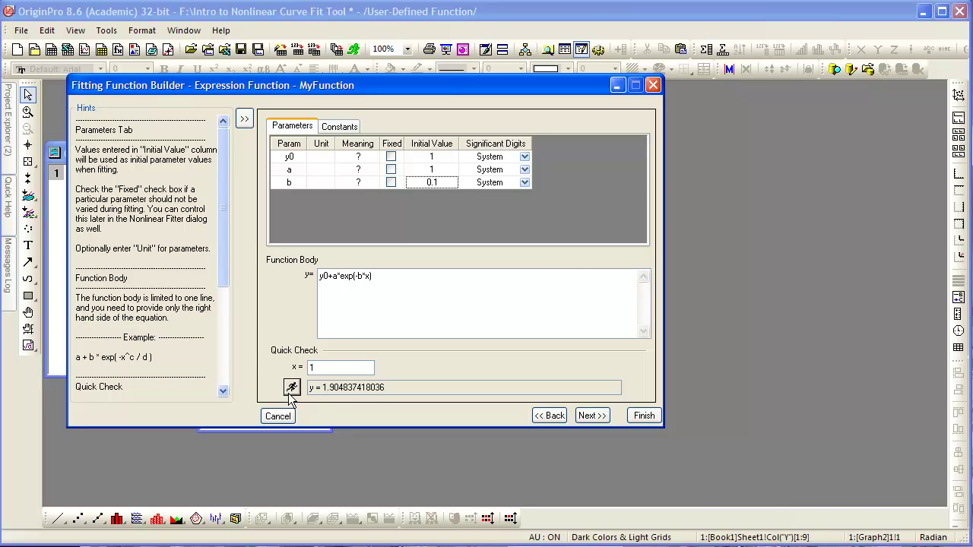
pyautogui.doubleClick(315, 367)
pyautogui.write('0.8')
pyautogui.click(292, 388)
pyautogui.click(643, 416)
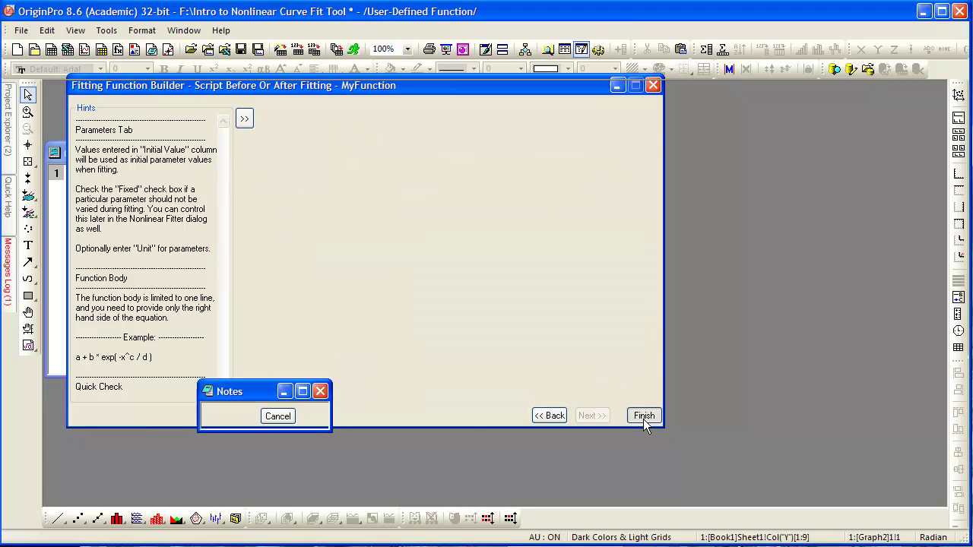
# Open NLFit on Graph2's data with the User Defined category and MyFunction (User).
pyautogui.click(182, 156)
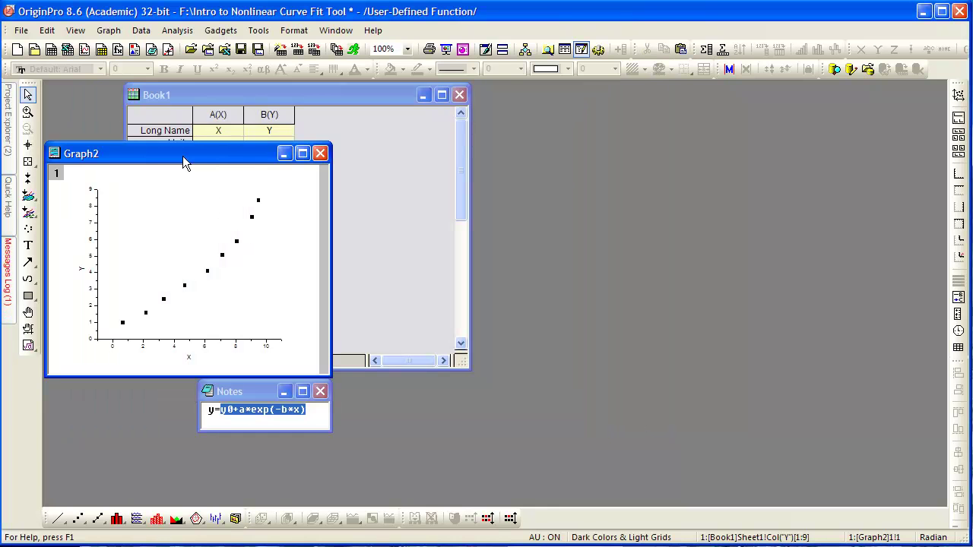
pyautogui.click(174, 32)
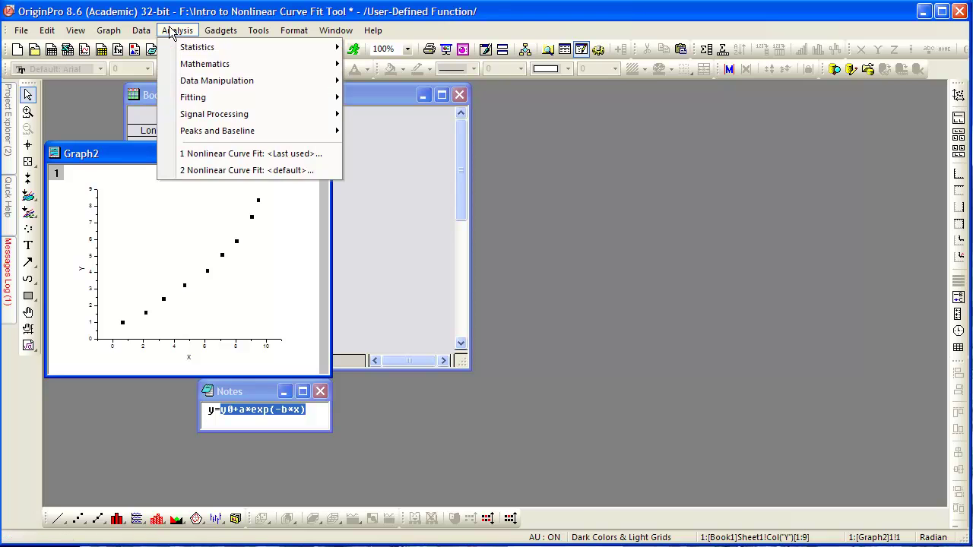
pyautogui.moveTo(176, 100)
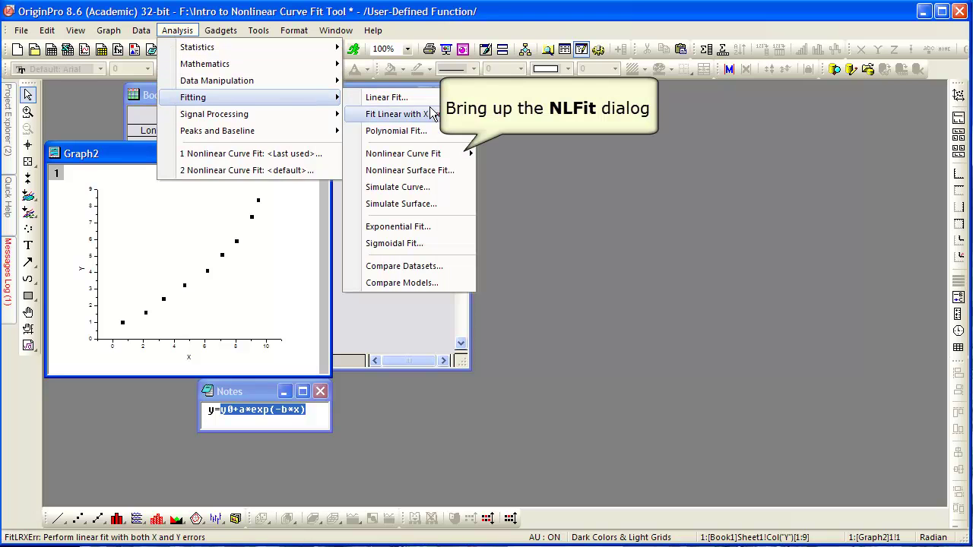
pyautogui.moveTo(453, 153)
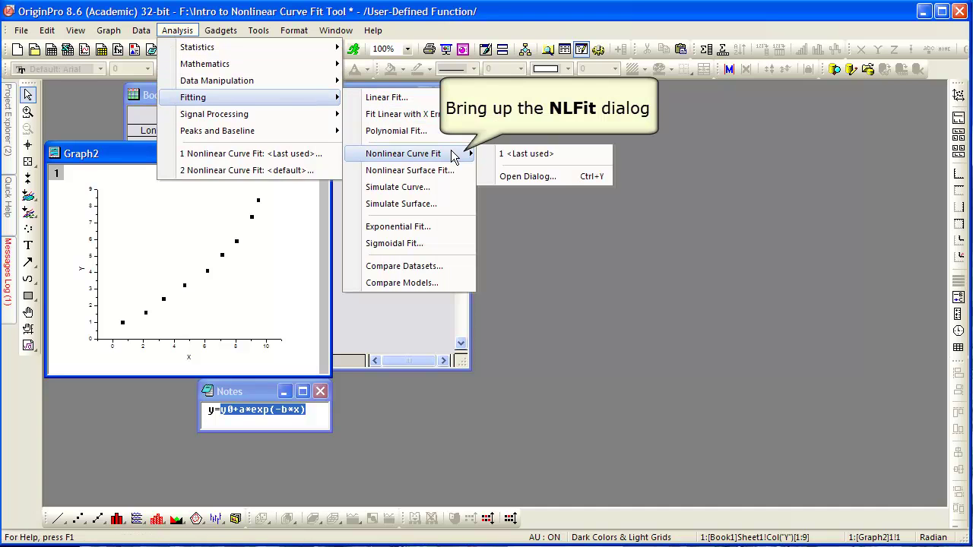
pyautogui.click(545, 175)
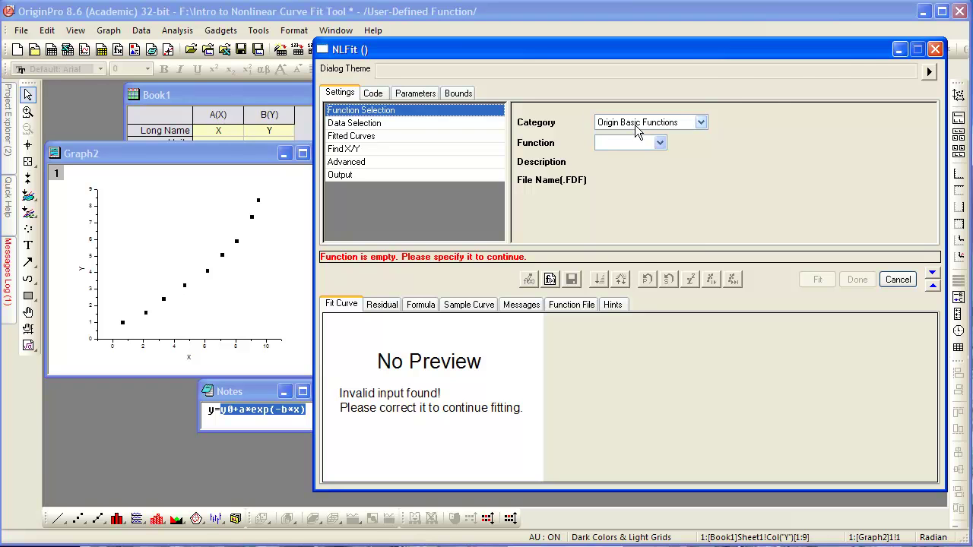
pyautogui.click(700, 122)
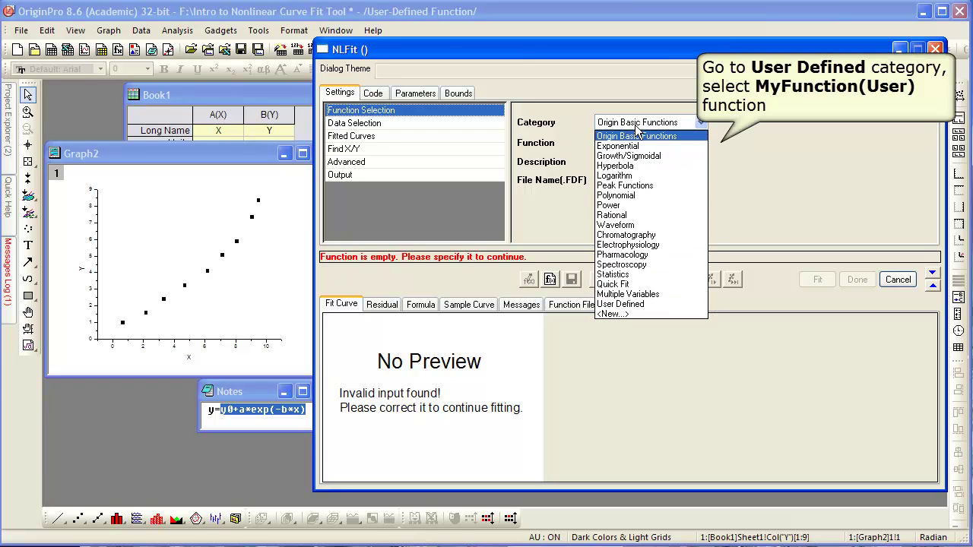
pyautogui.click(649, 304)
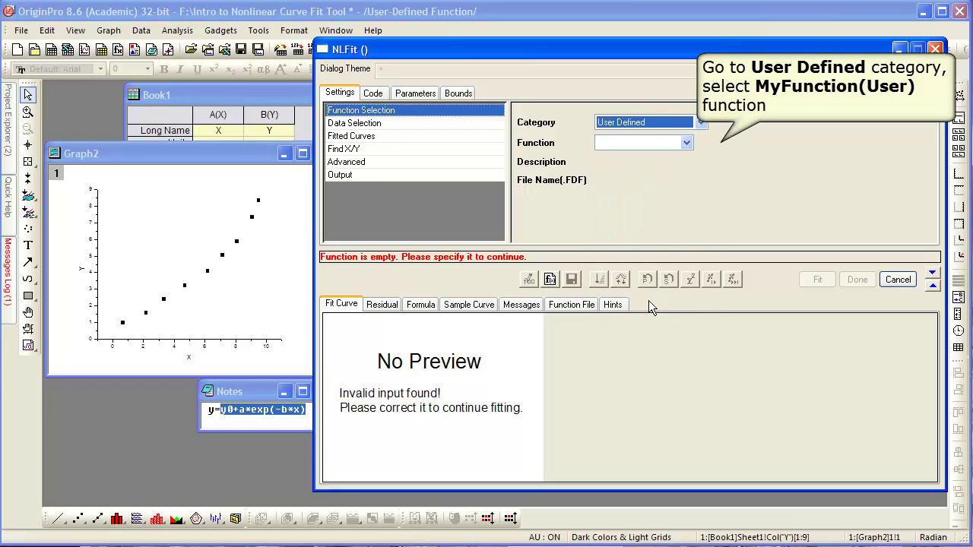
pyautogui.click(640, 143)
pyautogui.click(639, 154)
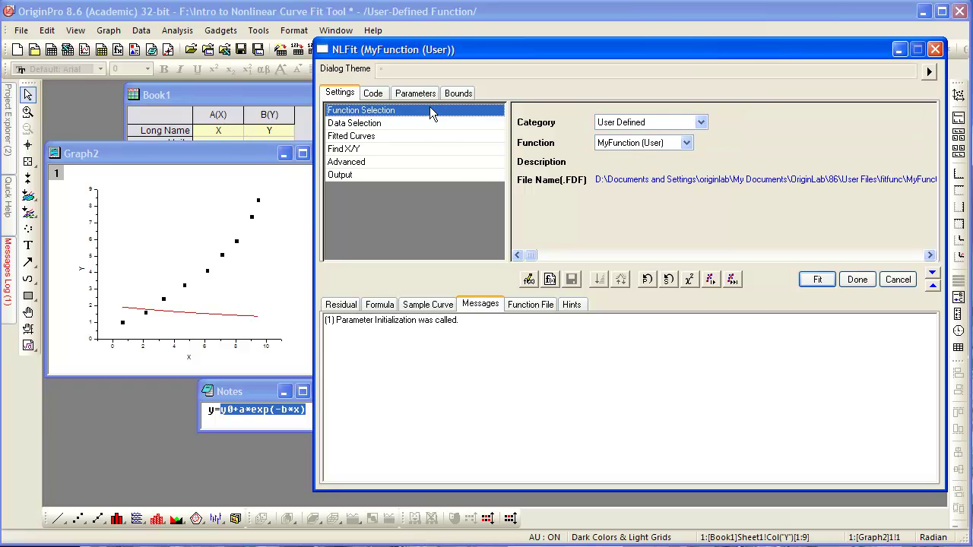
# Iterate the MyFunction fit to convergence (a 1.5522, b -0.18262, R^2 0.99508) and accept it.
pyautogui.click(415, 95)
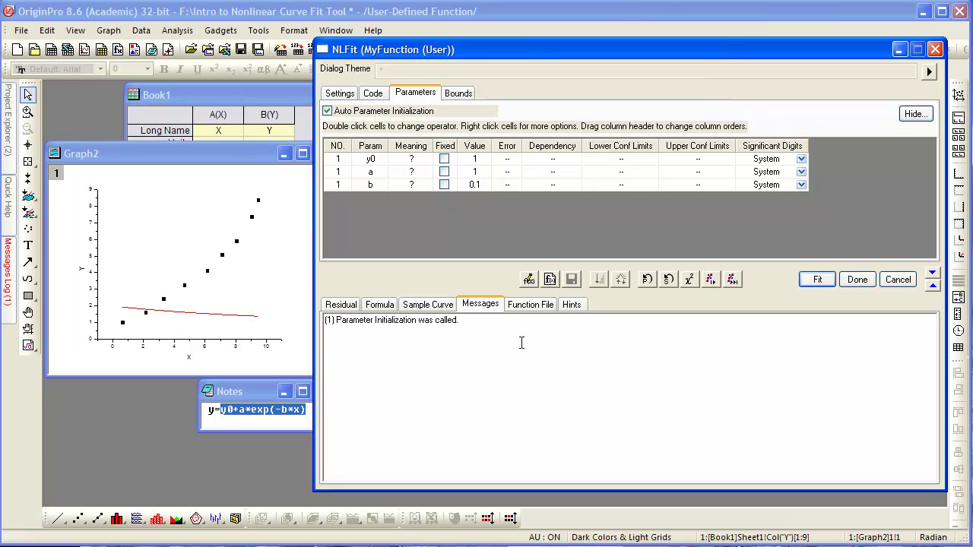
pyautogui.click(711, 280)
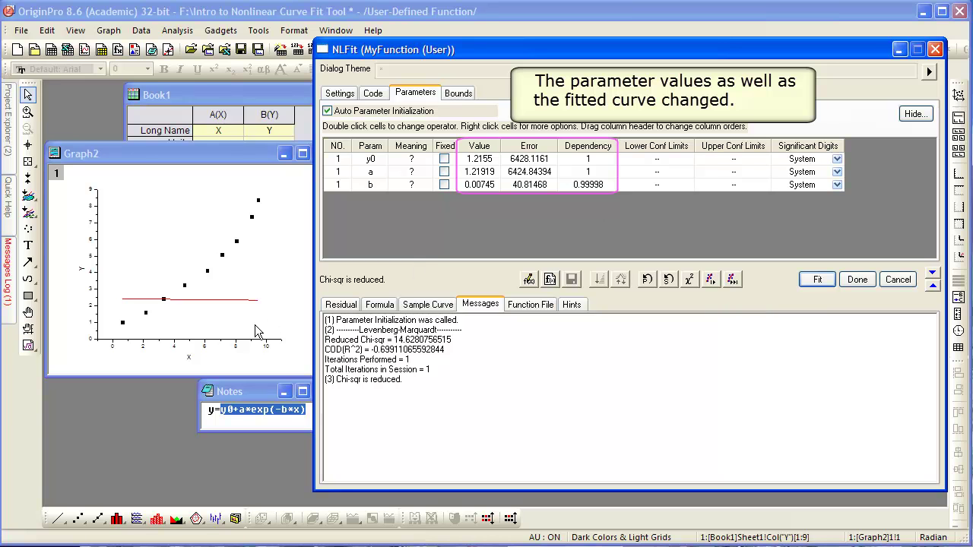
pyautogui.click(714, 281)
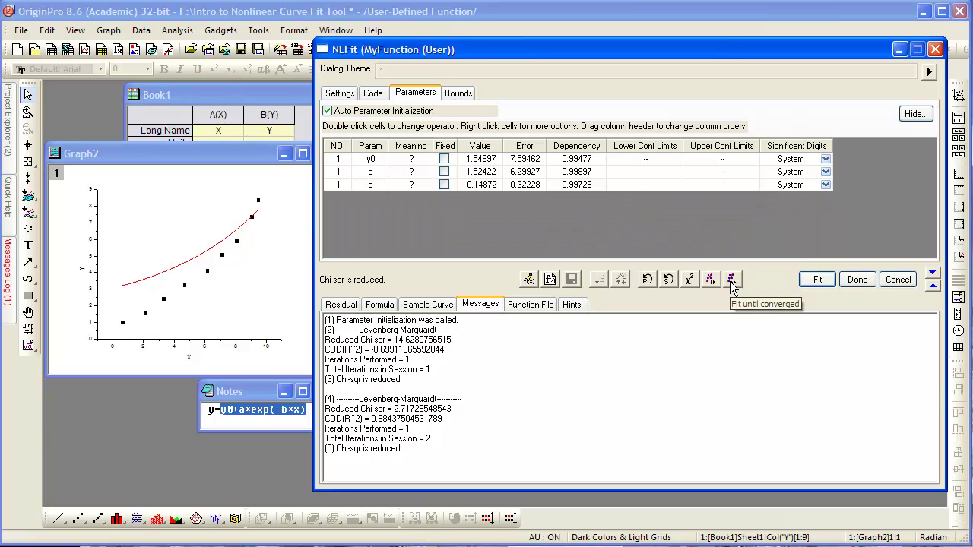
pyautogui.click(730, 280)
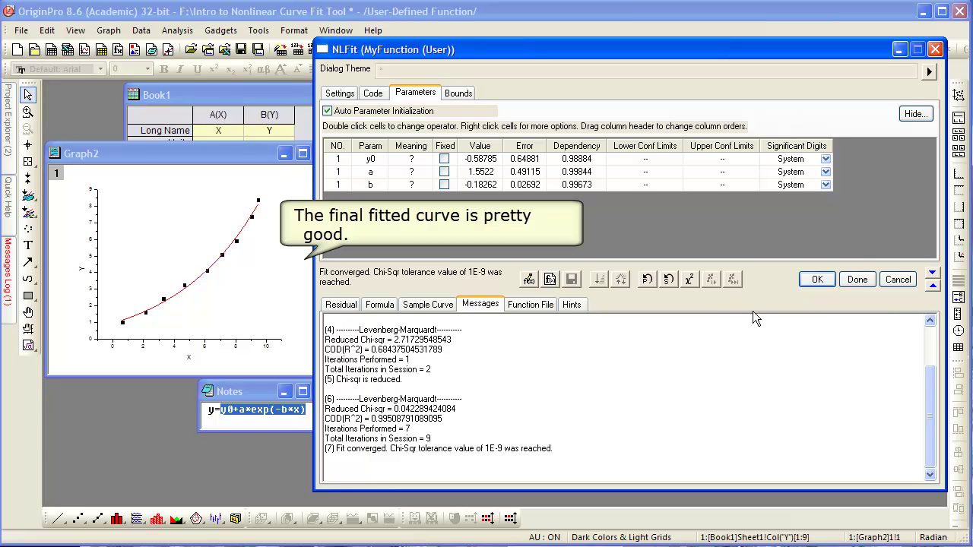
pyautogui.click(817, 281)
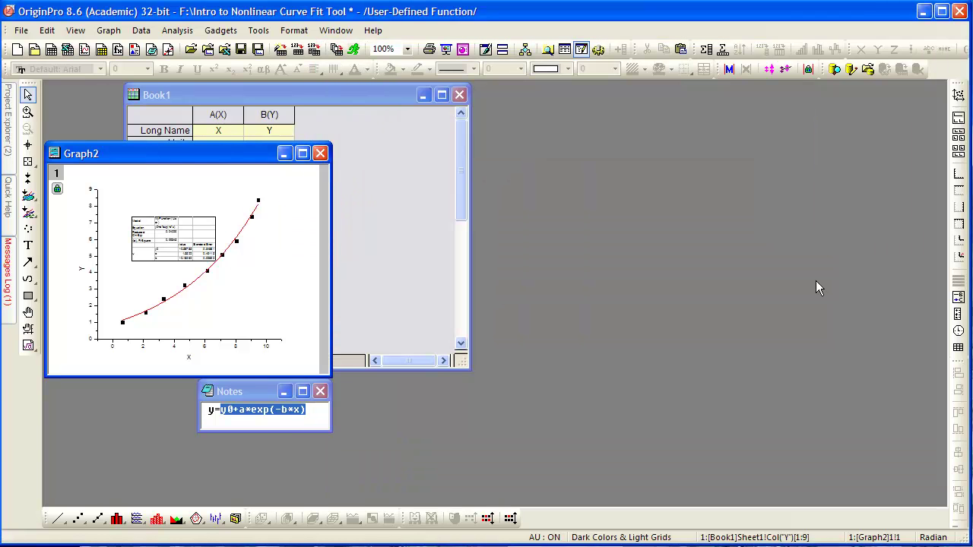
# Bring Book1 forward and scroll through its FitNL1 report for the MyFunction fit.
pyautogui.click(383, 245)
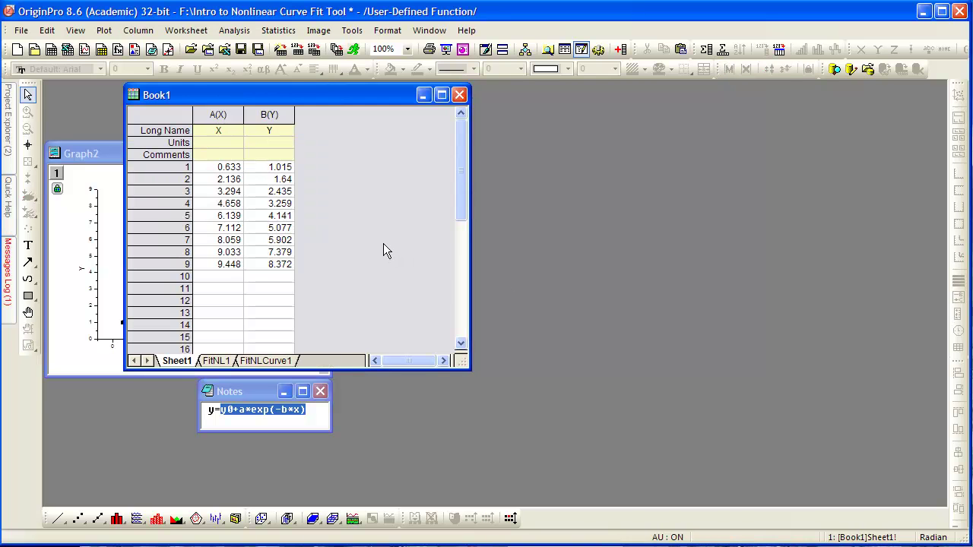
pyautogui.click(225, 361)
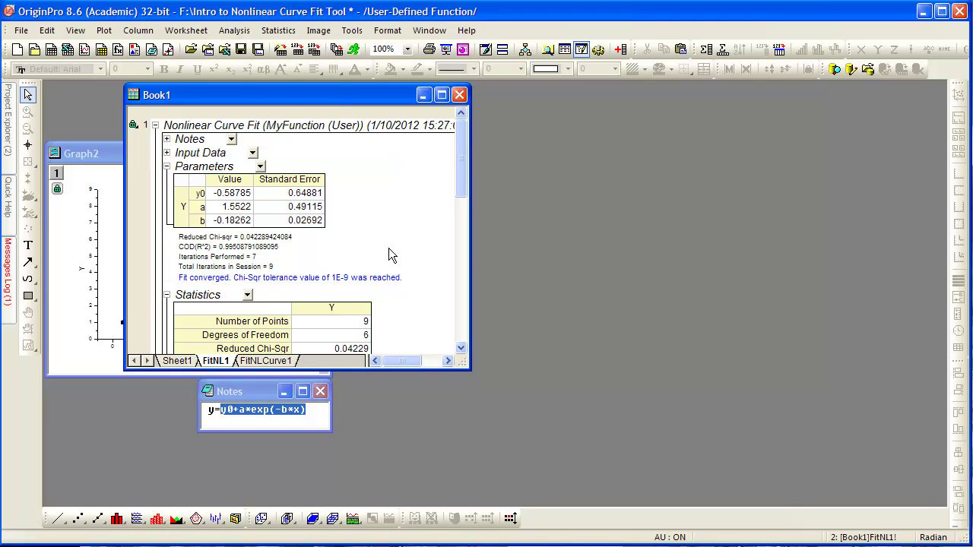
pyautogui.scroll(-3, 389, 247)
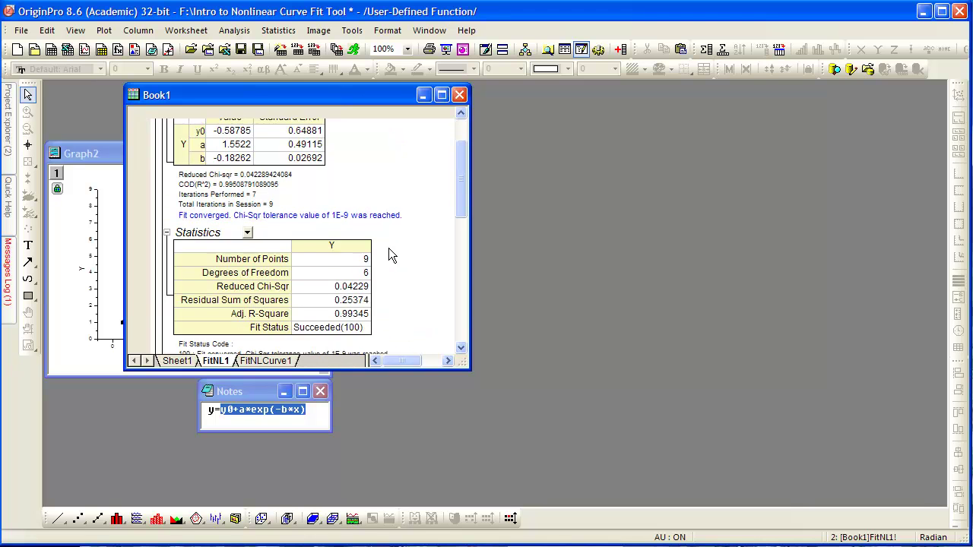
pyautogui.scroll(-3, 388, 247)
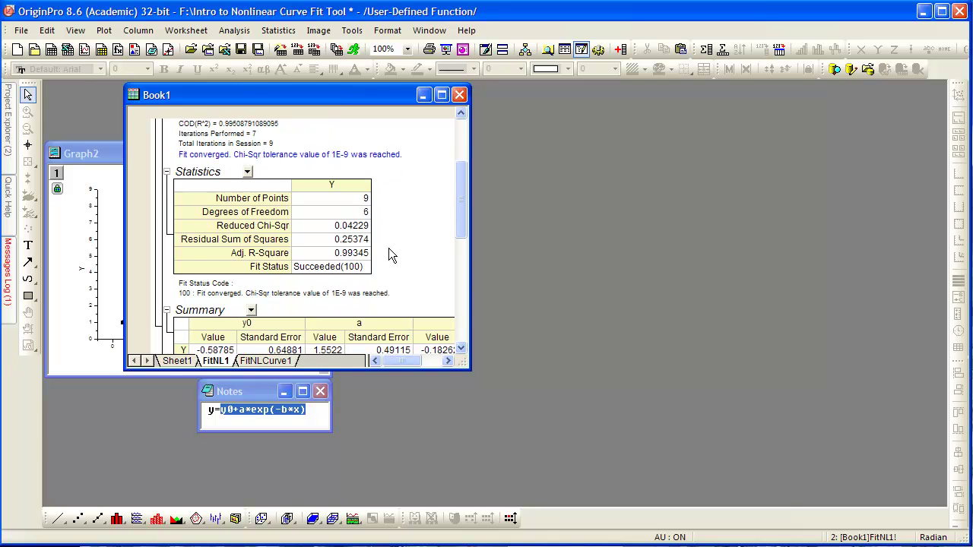
pyautogui.scroll(-3, 388, 248)
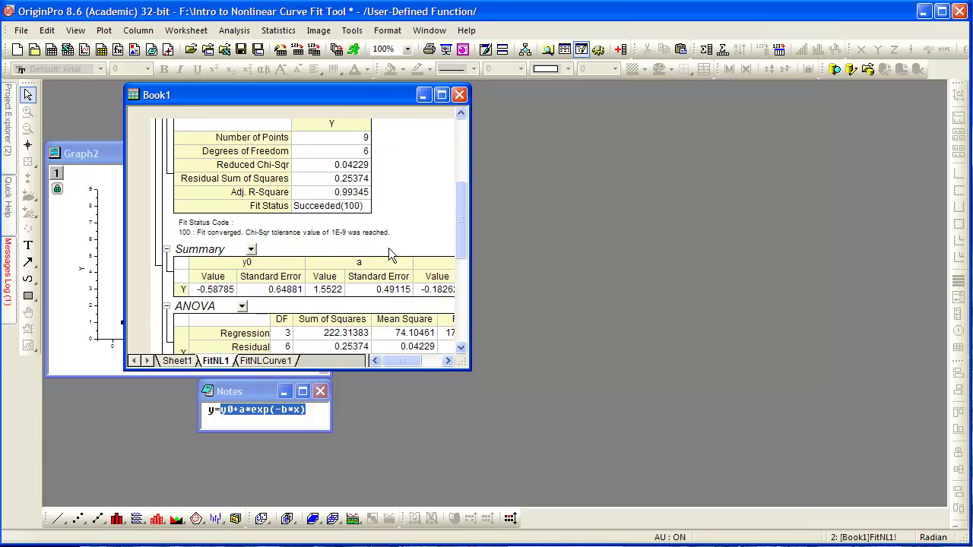
pyautogui.scroll(-3, 389, 248)
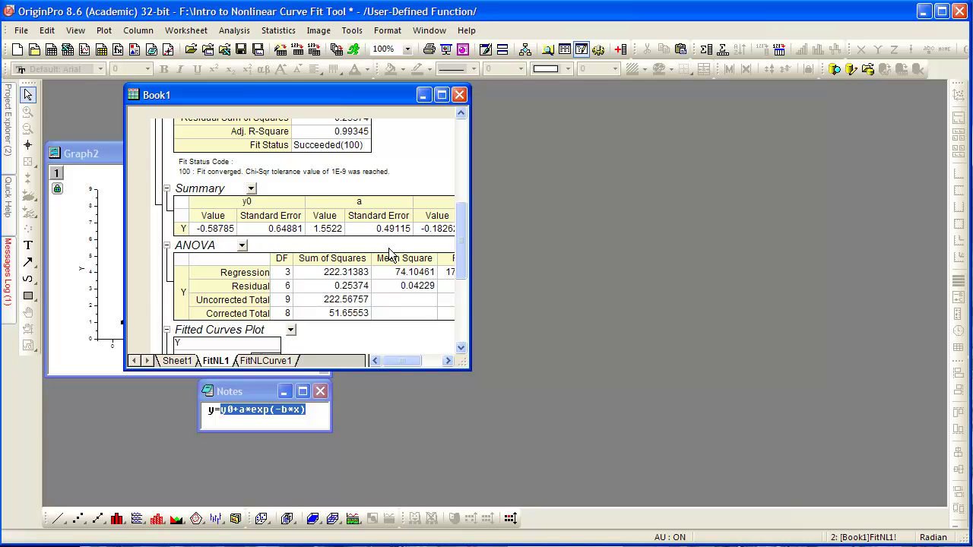
pyautogui.scroll(-3, 388, 248)
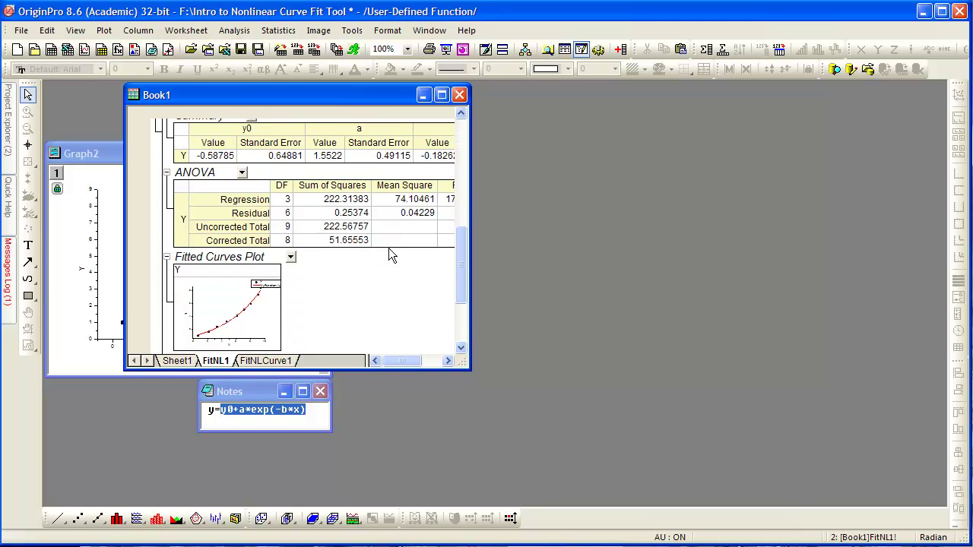
pyautogui.scroll(-3, 388, 247)
pyautogui.scroll(-3, 388, 248)
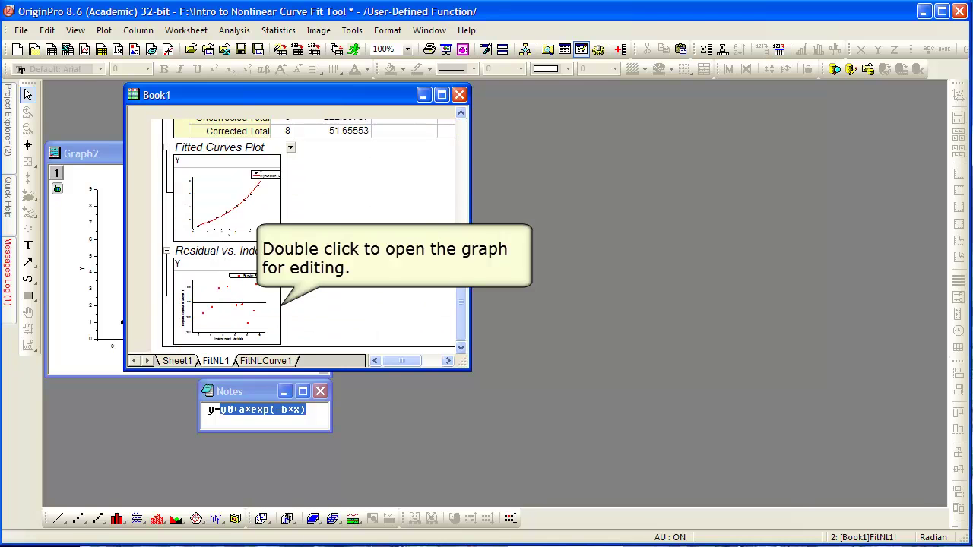
# Open the residual plot for editing and move its legend slightly to the left.
pyautogui.doubleClick(215, 310)
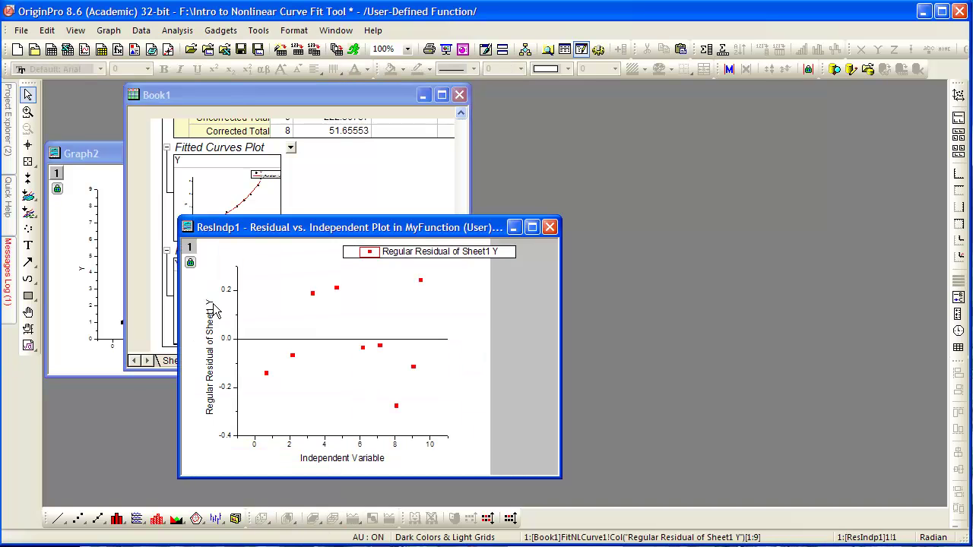
pyautogui.click(430, 251)
pyautogui.moveTo(430, 251); pyautogui.dragTo(395, 252)
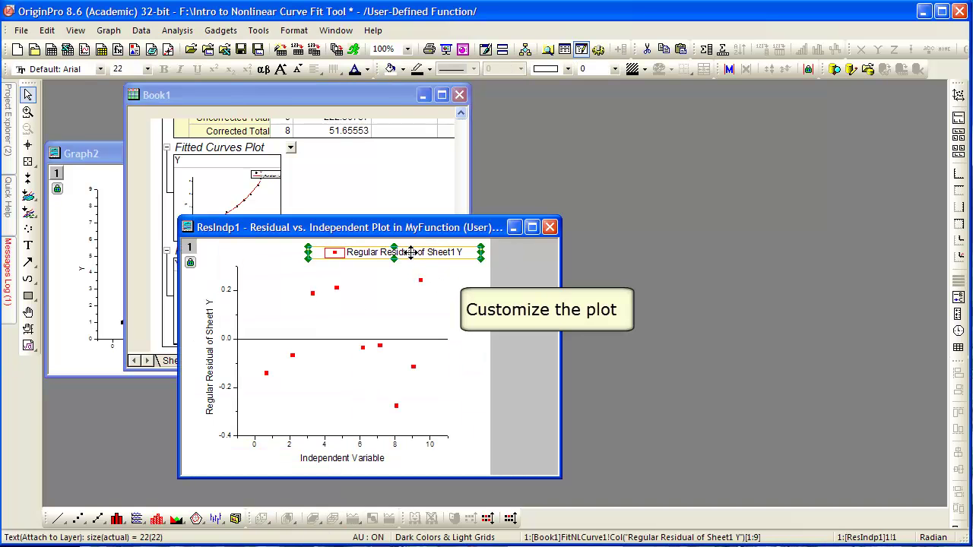
pyautogui.click(448, 280)
# Restyle the residual points as filled circles, size 15, colour 4 Blue, and apply.
pyautogui.doubleClick(422, 287)
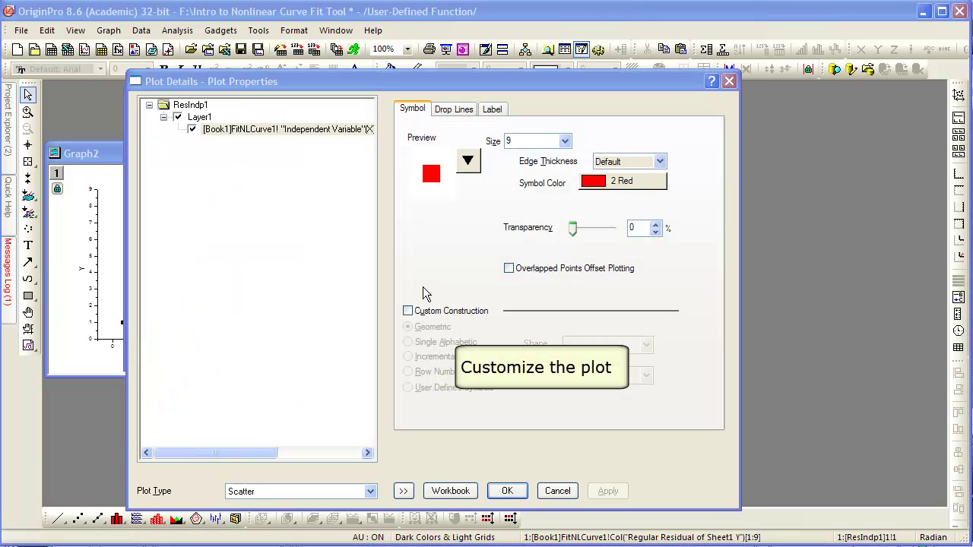
pyautogui.click(470, 162)
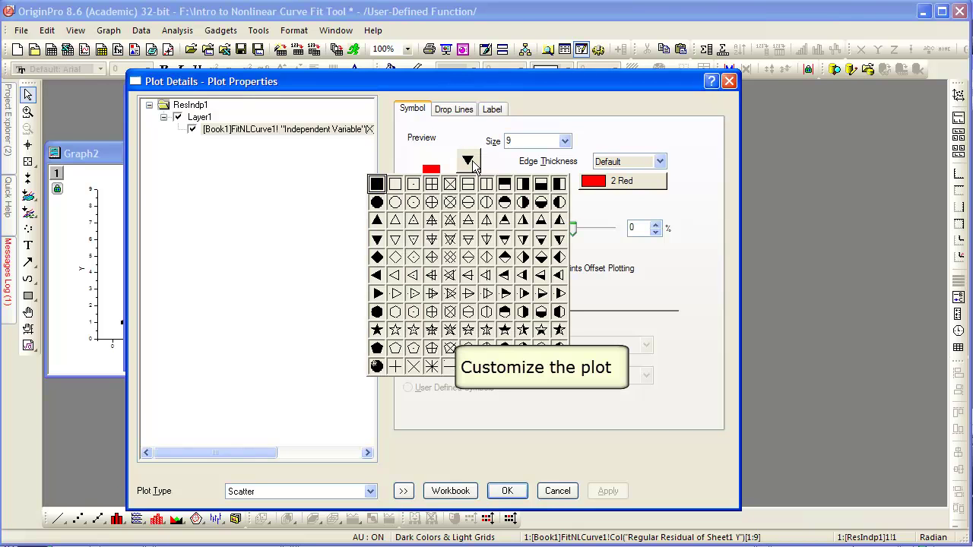
pyautogui.click(378, 204)
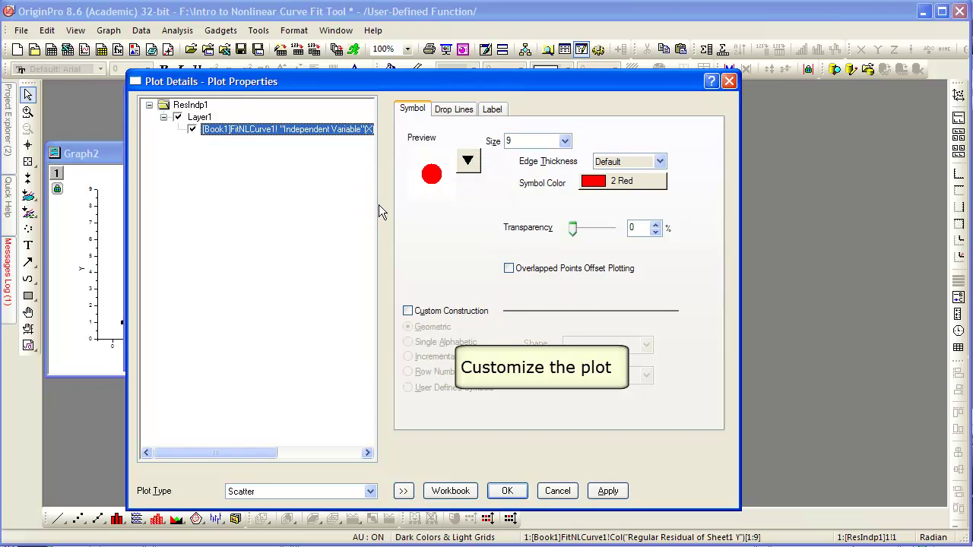
pyautogui.doubleClick(509, 141)
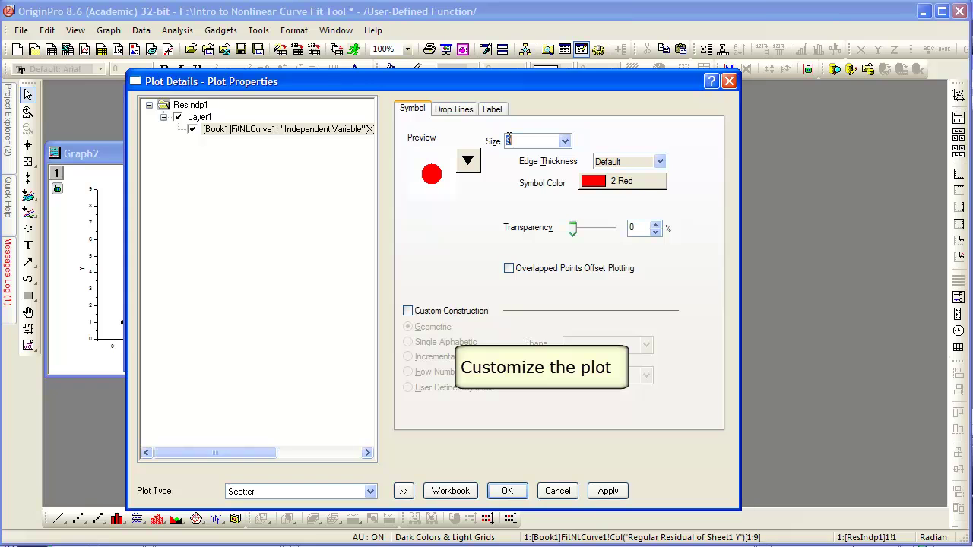
pyautogui.write('15')
pyautogui.click(612, 188)
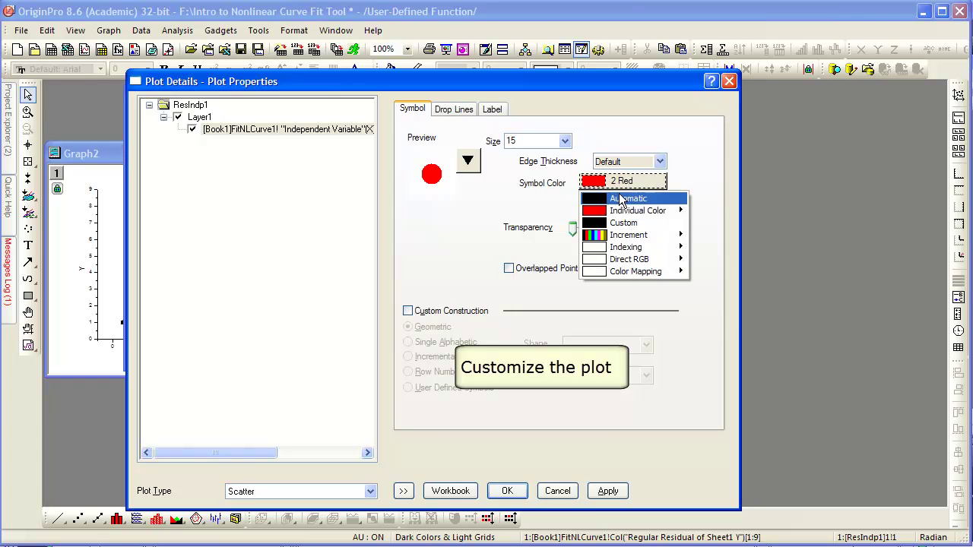
pyautogui.moveTo(626, 213)
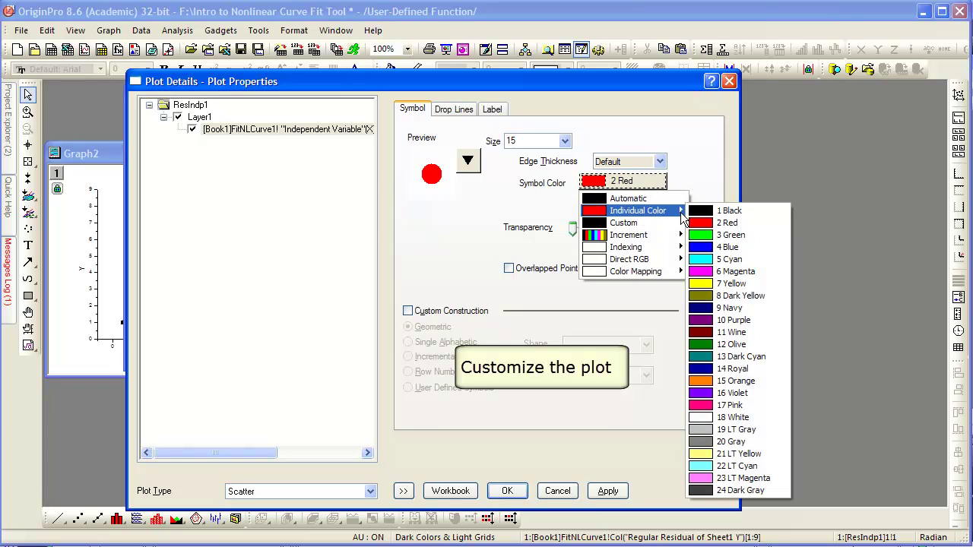
pyautogui.click(761, 251)
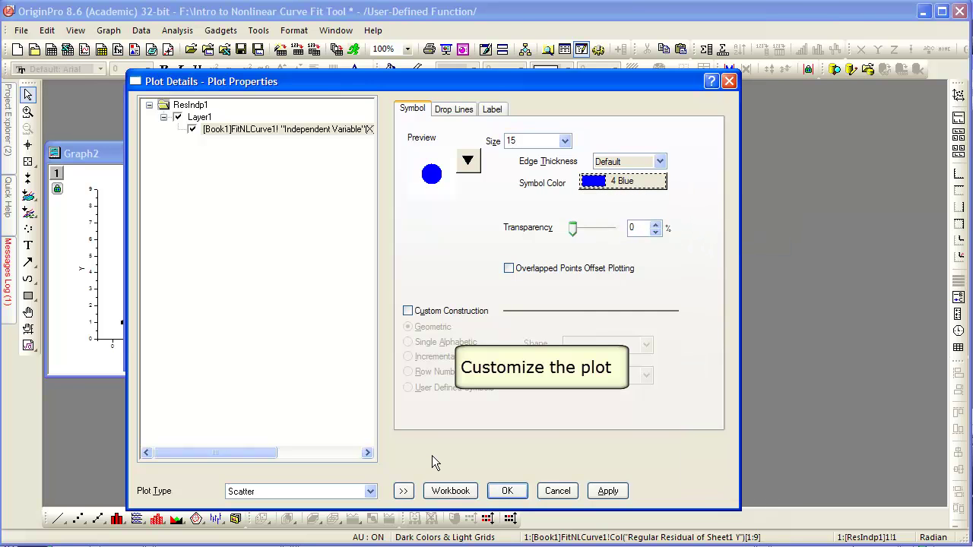
pyautogui.click(403, 491)
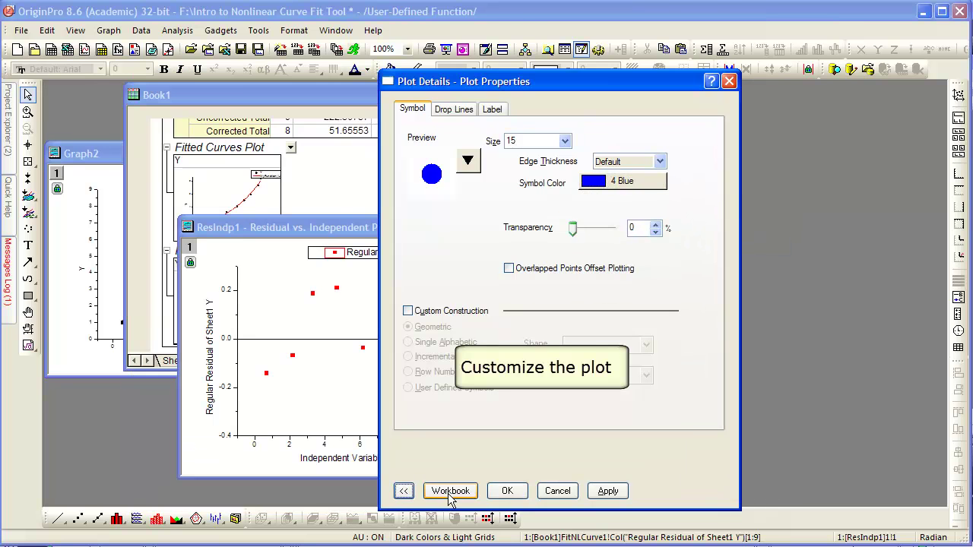
pyautogui.click(608, 491)
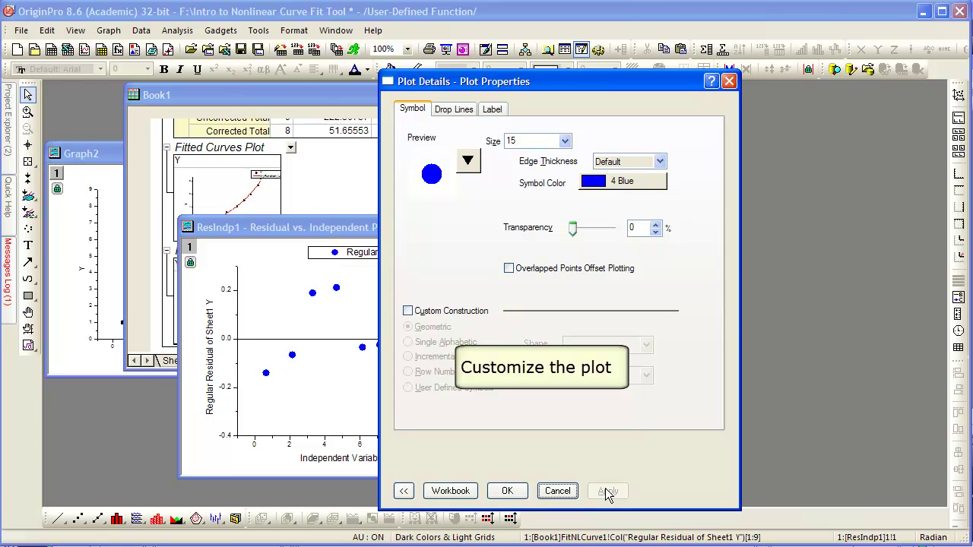
pyautogui.click(507, 491)
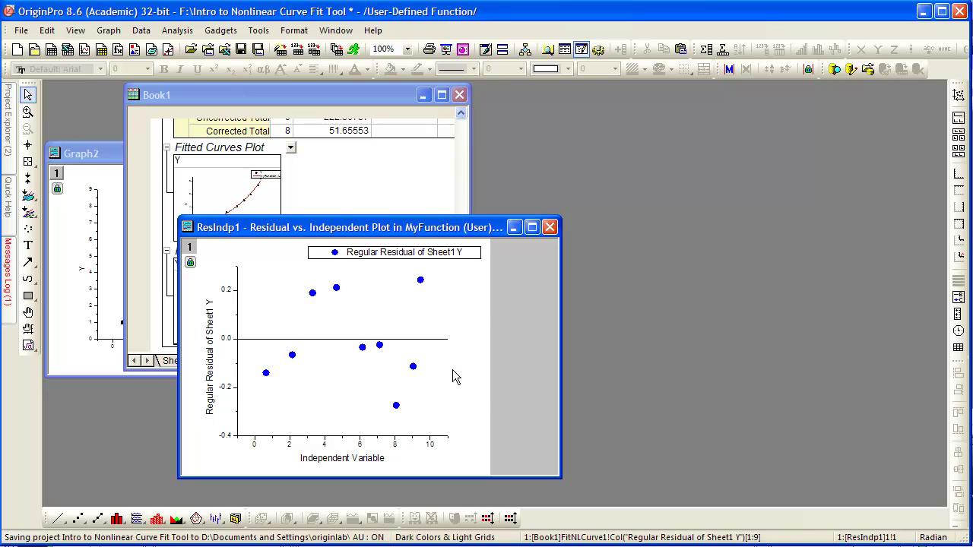
# Close the ResIndp1 graph window to return to the FitNL1 report sheet.
pyautogui.click(550, 227)
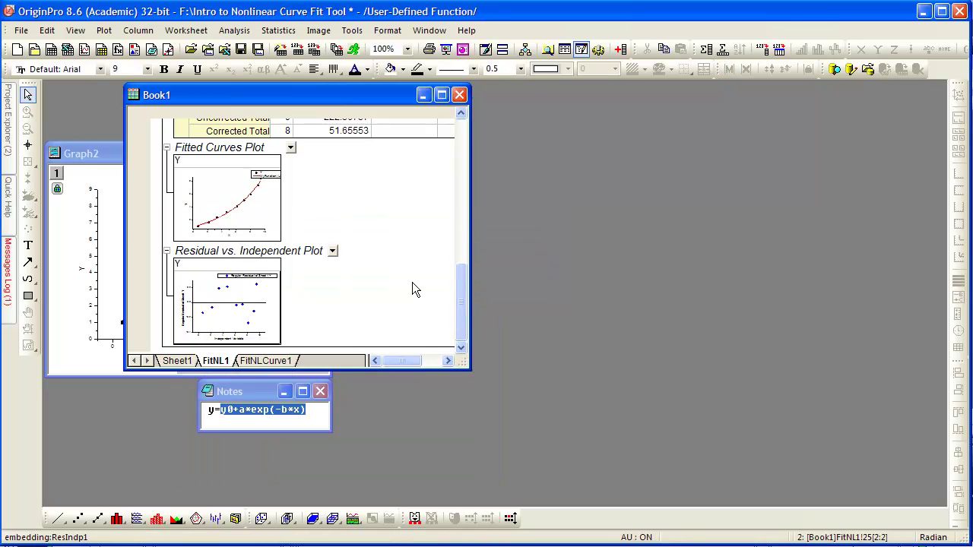